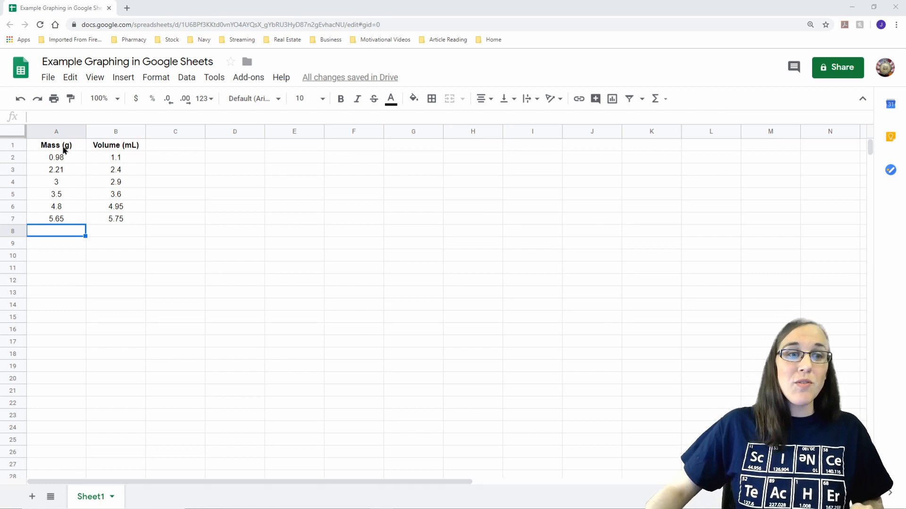
{"action": "left_click_drag", "start_coordinate": [65, 149], "coordinate": [57, 228]}
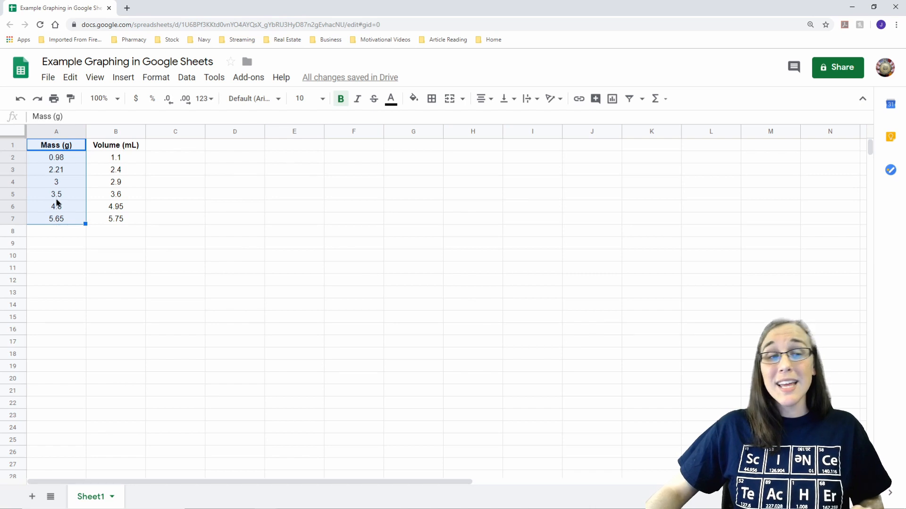
{"action": "left_click_drag", "start_coordinate": [122, 144], "coordinate": [123, 217]}
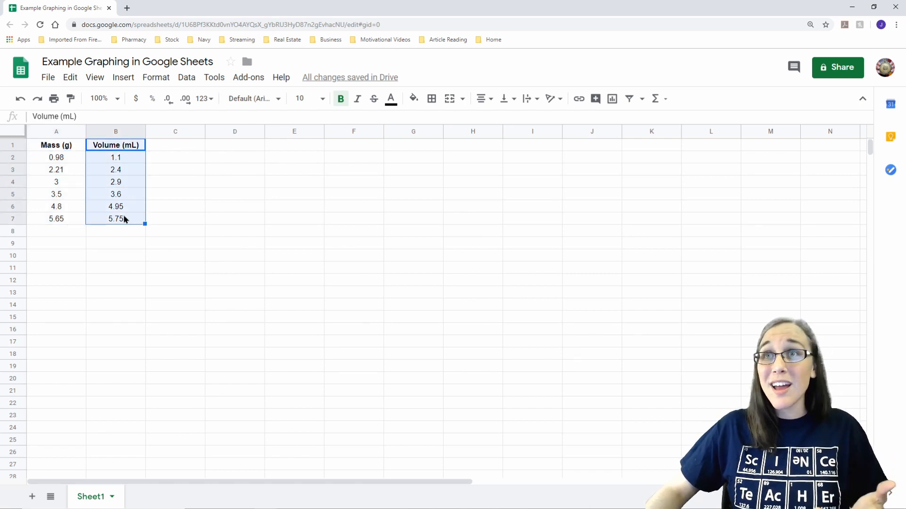
{"action": "left_click", "coordinate": [139, 157]}
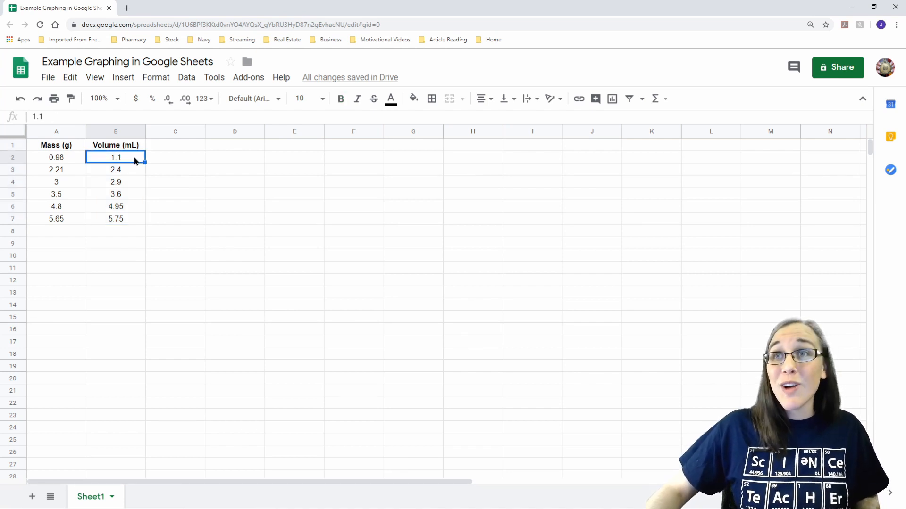
{"action": "left_click", "coordinate": [58, 147]}
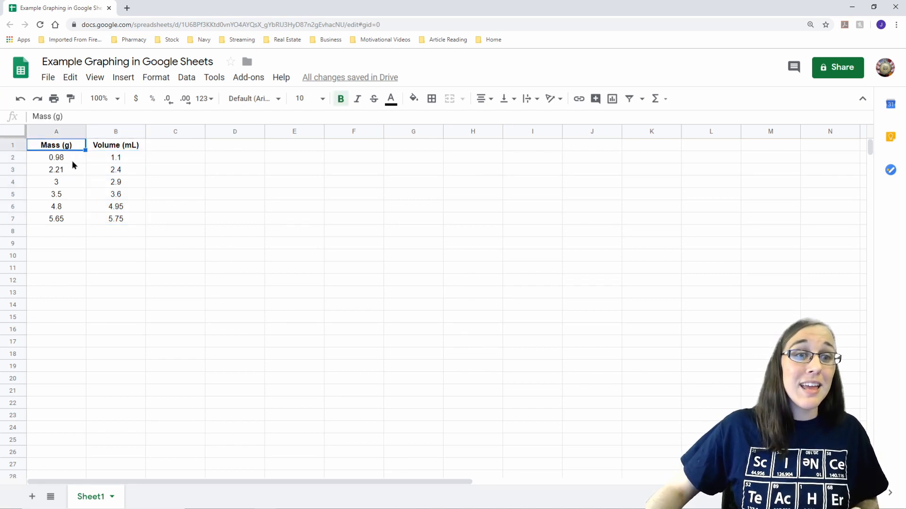
Step: Append the unit g to the first mass value in A2 and mL to the first volume value in B2
{"action": "left_click", "coordinate": [72, 162]}
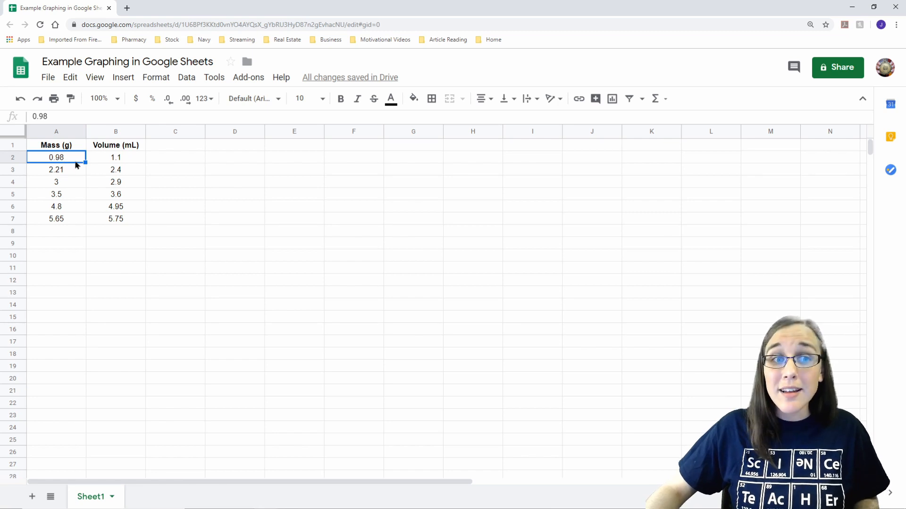
{"action": "double_click", "coordinate": [76, 161]}
{"action": "type", "text": "g"}
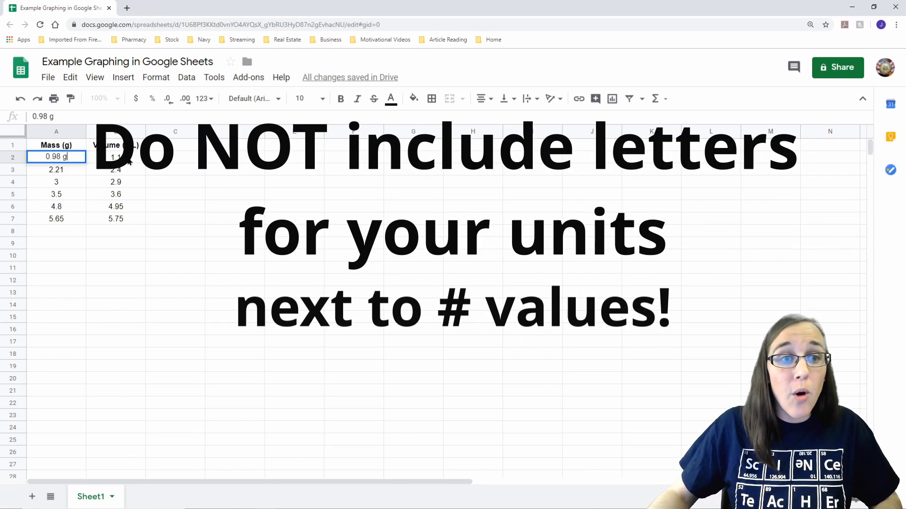
{"action": "left_click", "coordinate": [122, 157]}
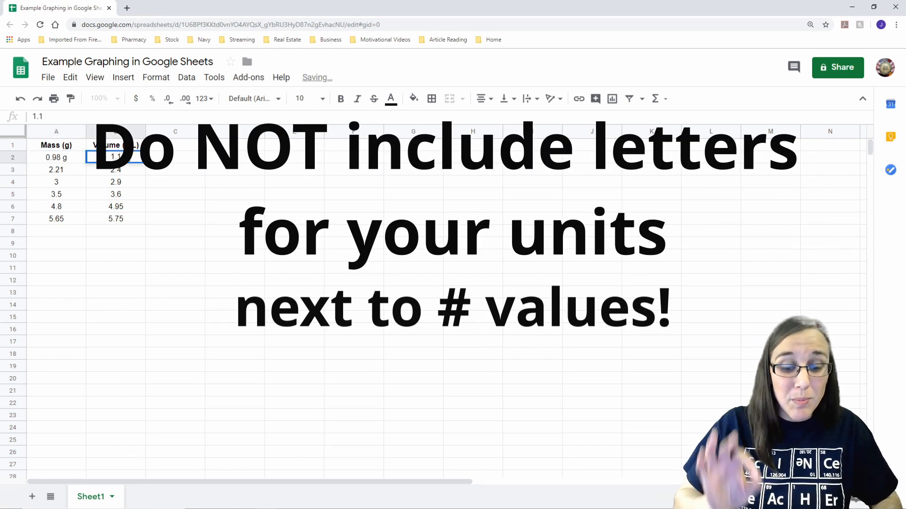
{"action": "double_click", "coordinate": [127, 157]}
{"action": "type", "text": "mL"}
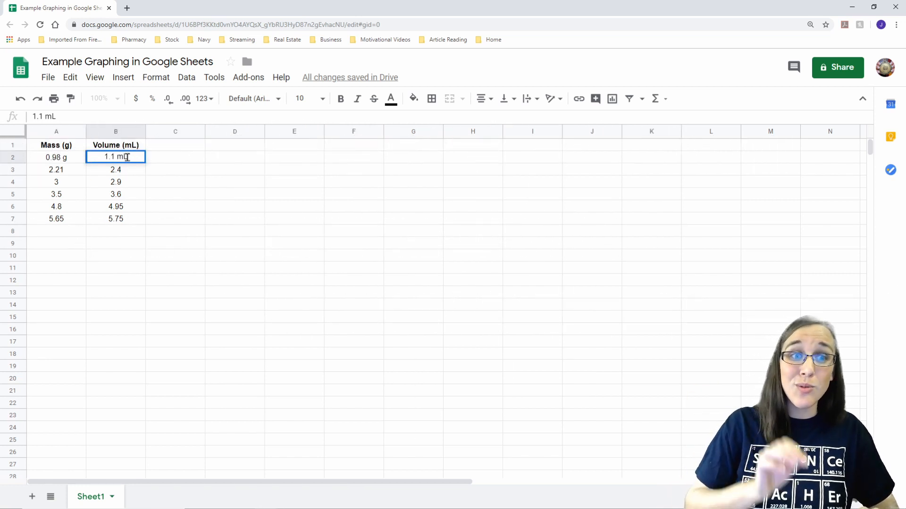
Step: Remove the unit letters from the values in B2 and A2, leaving only the numbers 1.1 and 0.98
{"action": "key", "text": "BackSpace"}
{"action": "key", "text": "BackSpace"}
{"action": "key", "text": "BackSpace"}
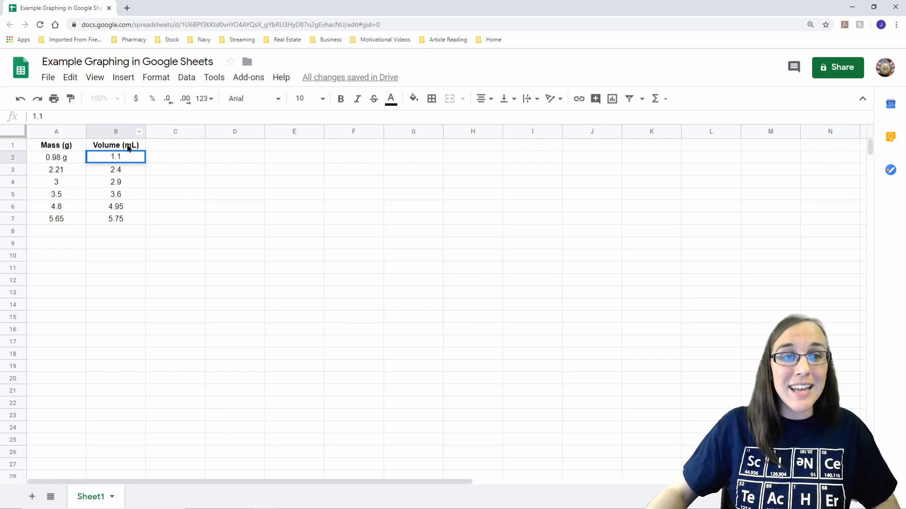
{"action": "left_click", "coordinate": [128, 146]}
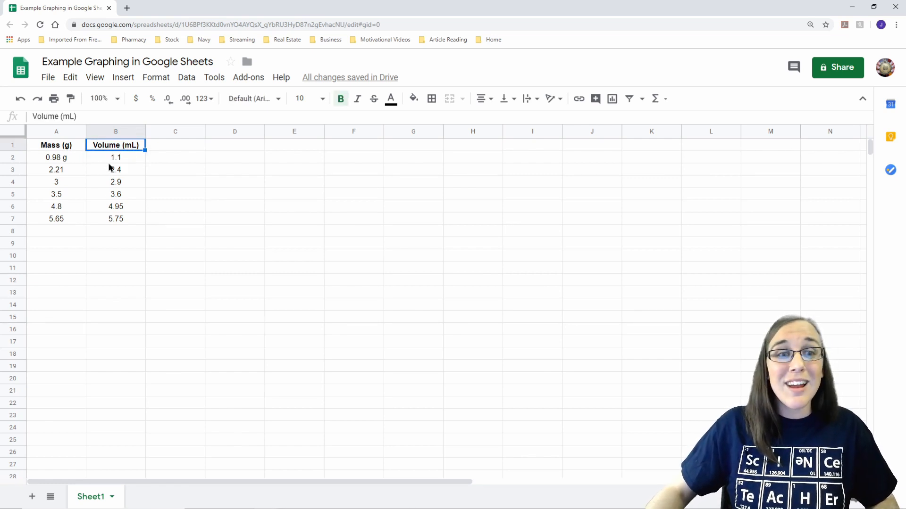
{"action": "left_click_drag", "start_coordinate": [110, 158], "coordinate": [111, 223]}
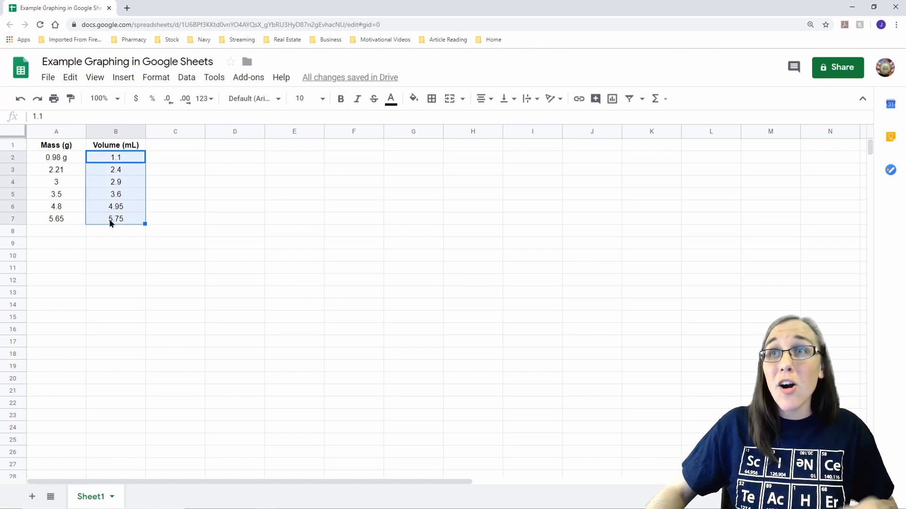
{"action": "double_click", "coordinate": [69, 157]}
{"action": "key", "text": "BackSpace"}
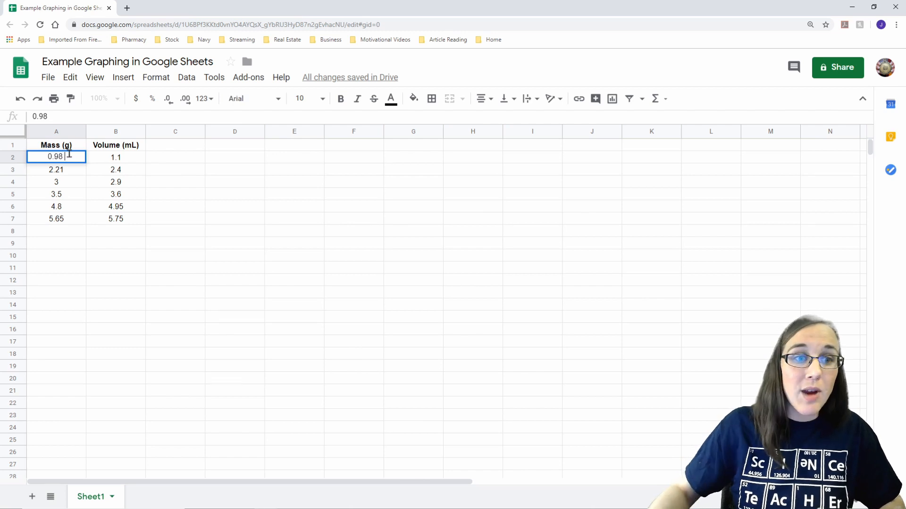
{"action": "left_click", "coordinate": [70, 147]}
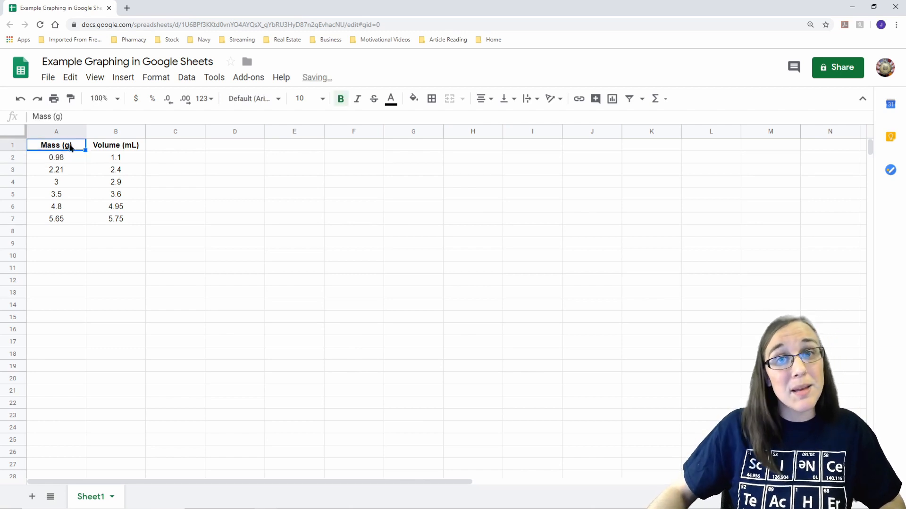
{"action": "left_click_drag", "start_coordinate": [69, 157], "coordinate": [71, 219]}
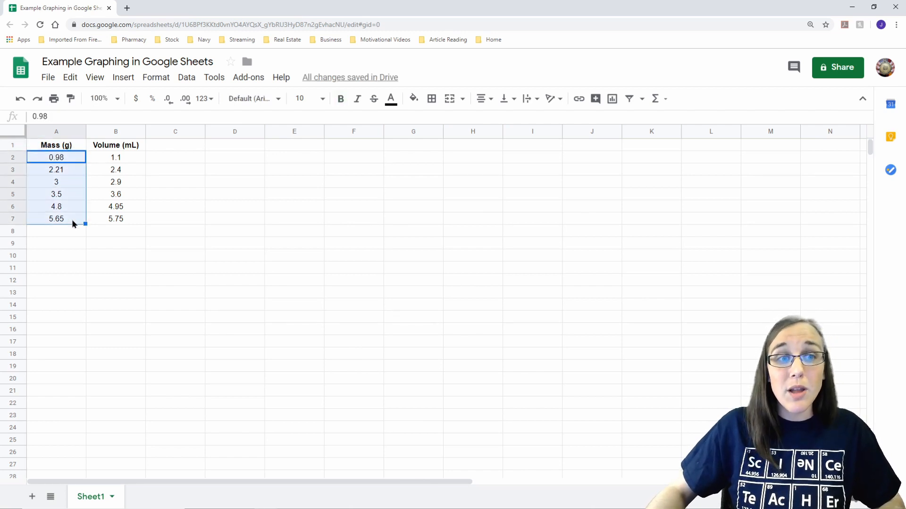
{"action": "left_click", "coordinate": [208, 187]}
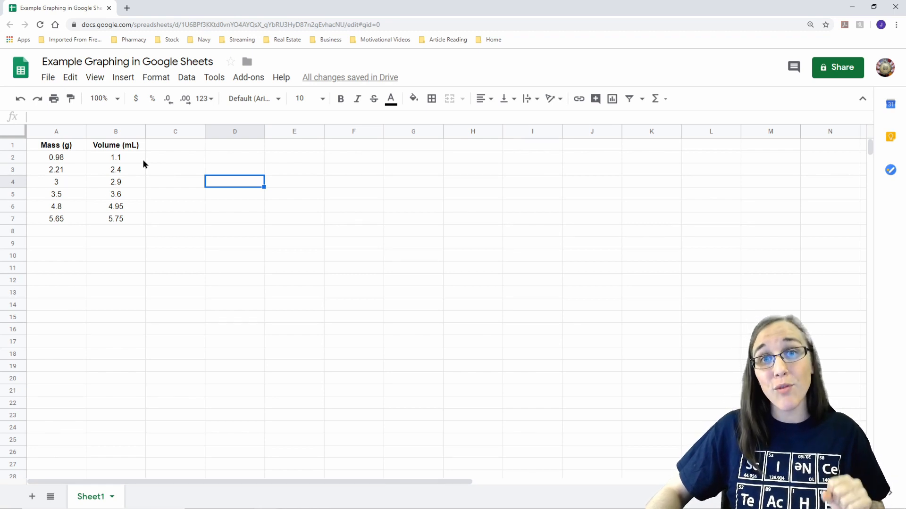
{"action": "left_click_drag", "start_coordinate": [56, 146], "coordinate": [96, 172]}
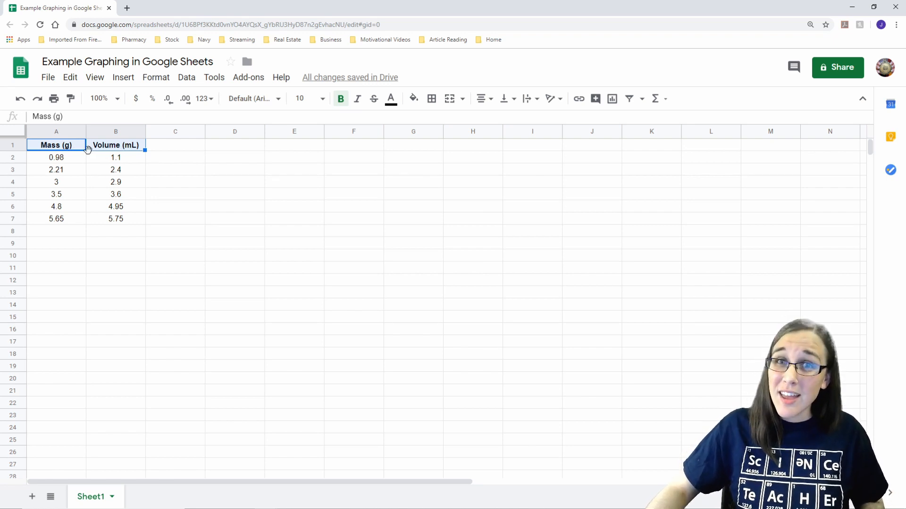
{"action": "left_click", "coordinate": [112, 149]}
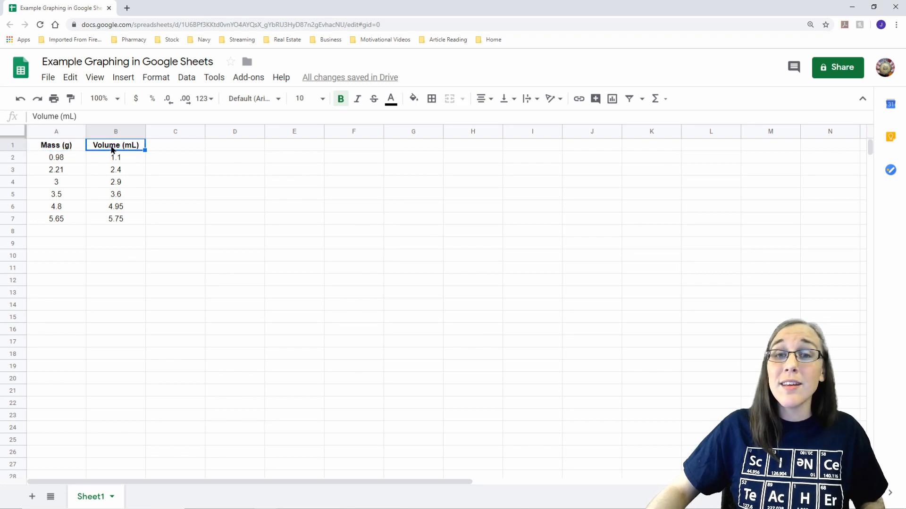
{"action": "left_click", "coordinate": [118, 158]}
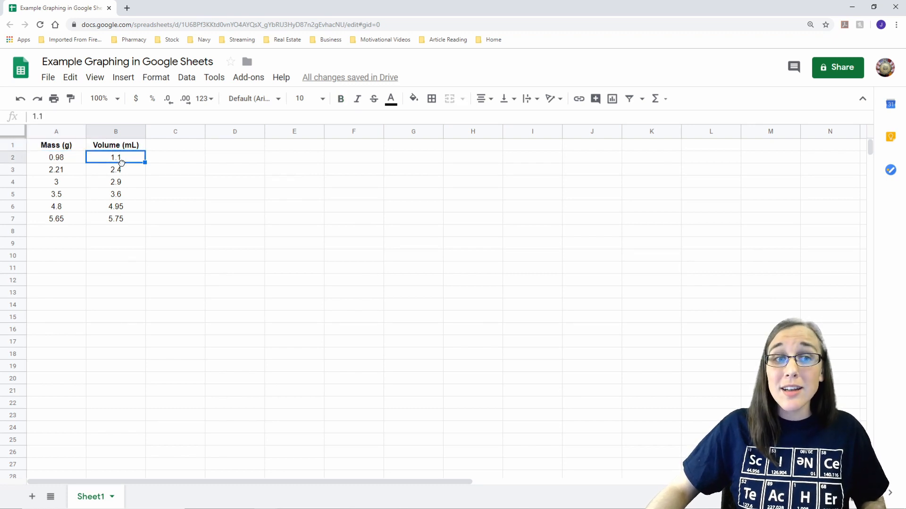
{"action": "left_click", "coordinate": [120, 173]}
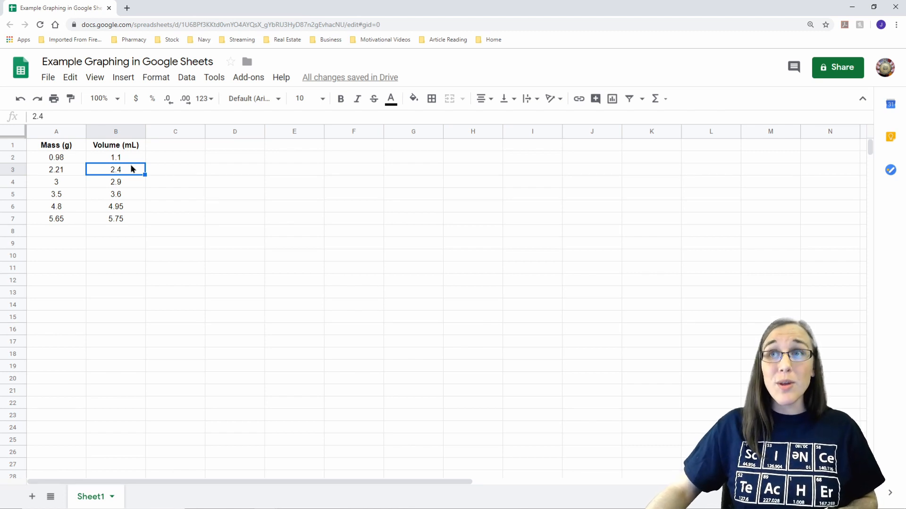
Step: Insert a chart from the mass and volume data in A1:B7 and move it slightly up and to the right
{"action": "left_click_drag", "start_coordinate": [60, 146], "coordinate": [122, 218]}
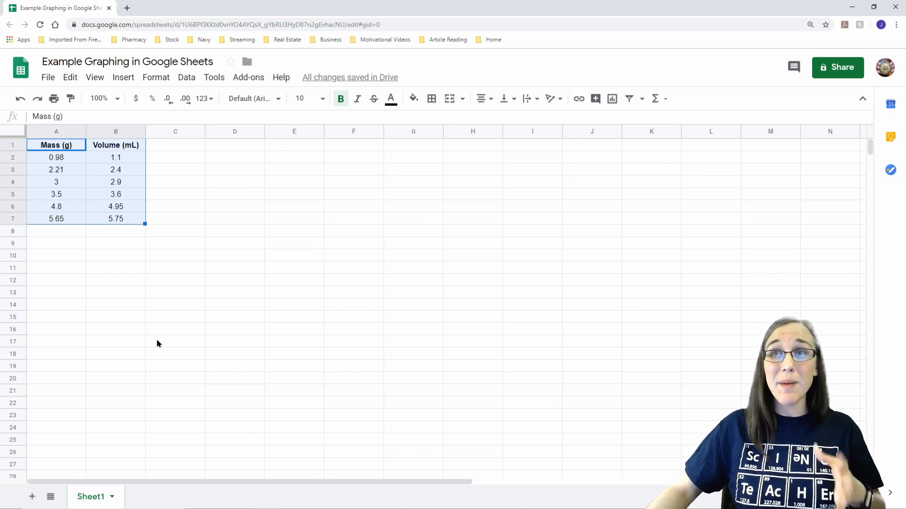
{"action": "left_click", "coordinate": [120, 83]}
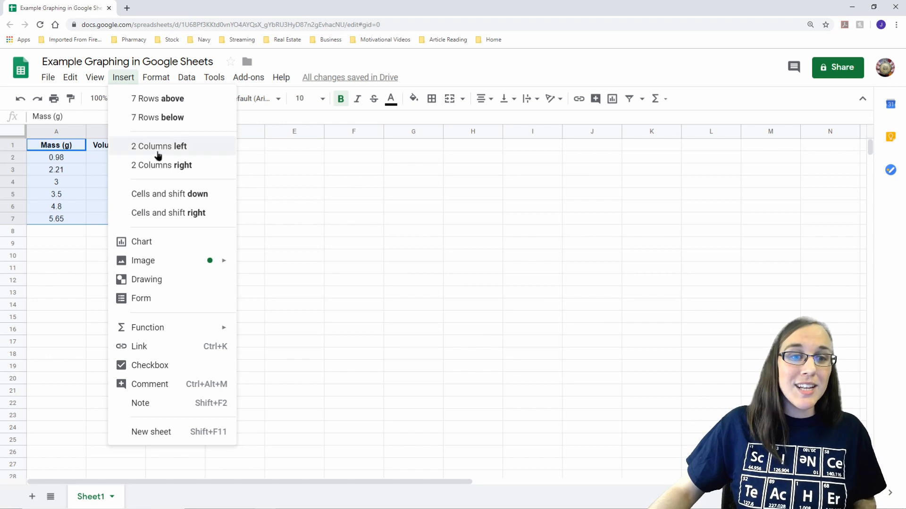
{"action": "left_click", "coordinate": [159, 244]}
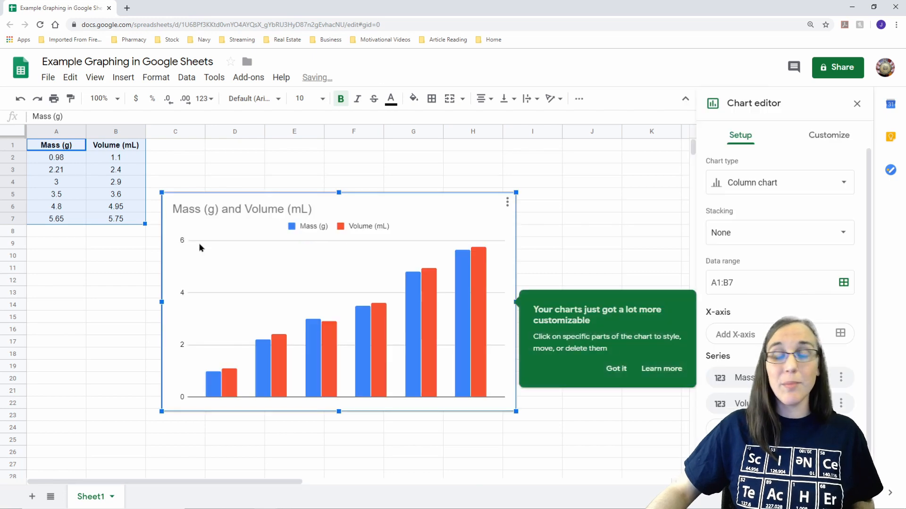
{"action": "left_click", "coordinate": [616, 368]}
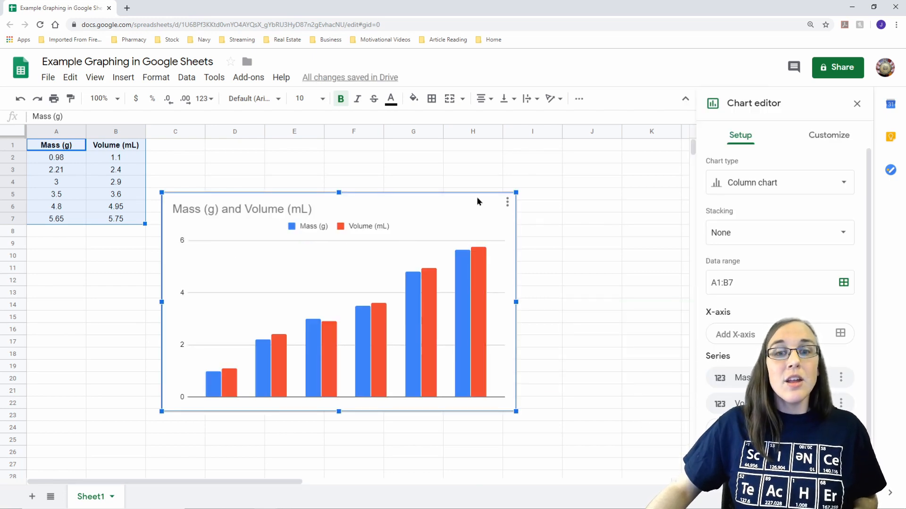
{"action": "left_click_drag", "start_coordinate": [473, 203], "coordinate": [506, 190]}
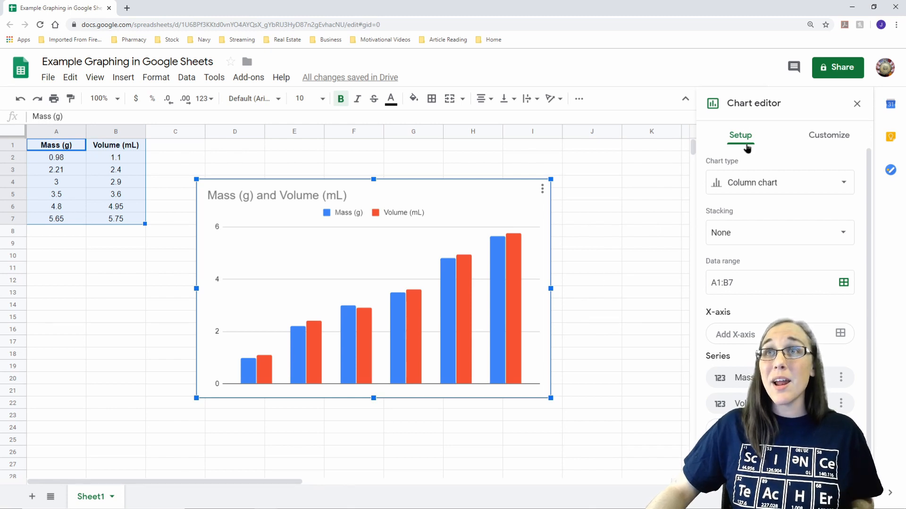
Step: Change the chart type to Scatter chart
{"action": "left_click", "coordinate": [765, 191]}
{"action": "scroll", "coordinate": [778, 302], "scroll_direction": "down", "scroll_amount": 3}
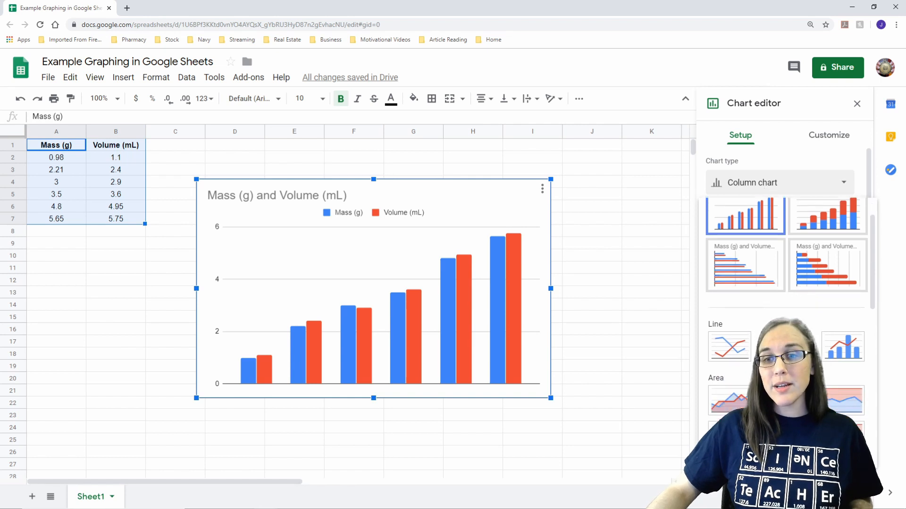
{"action": "scroll", "coordinate": [739, 246], "scroll_direction": "down", "scroll_amount": 2}
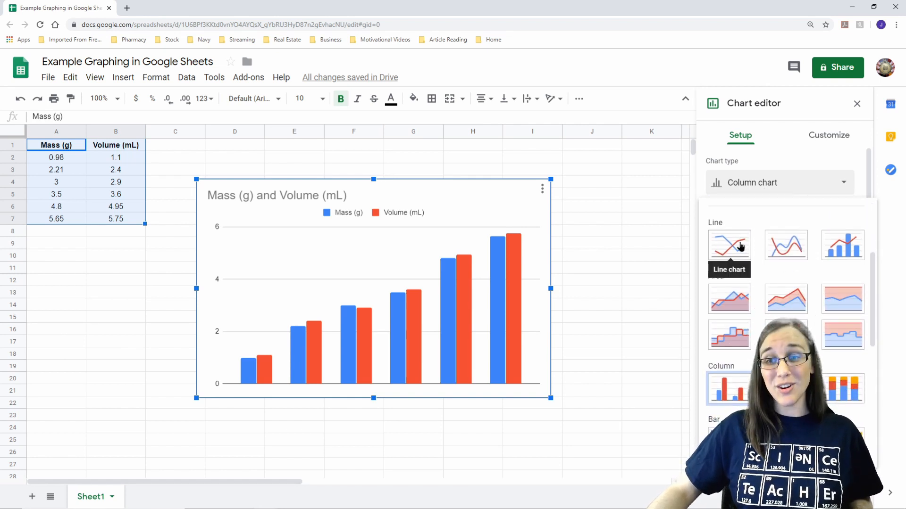
{"action": "scroll", "coordinate": [756, 298], "scroll_direction": "down", "scroll_amount": 4}
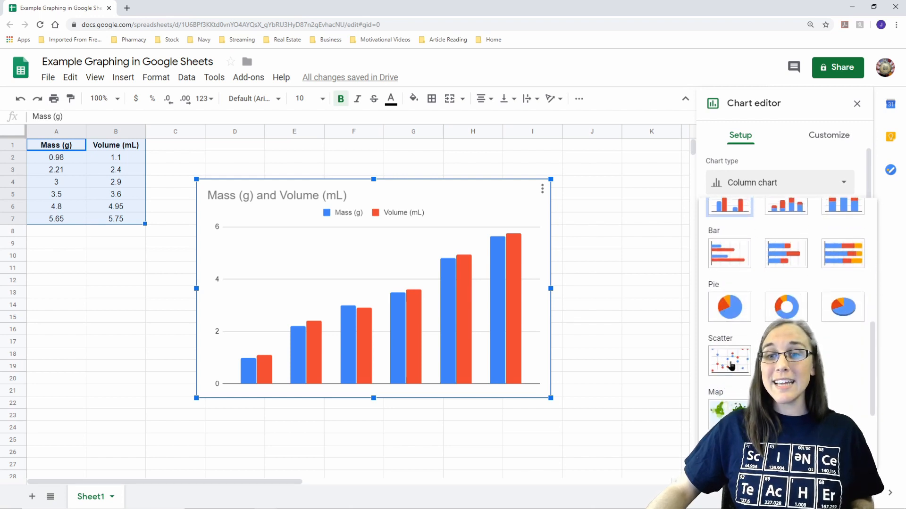
{"action": "scroll", "coordinate": [731, 364], "scroll_direction": "down", "scroll_amount": 2}
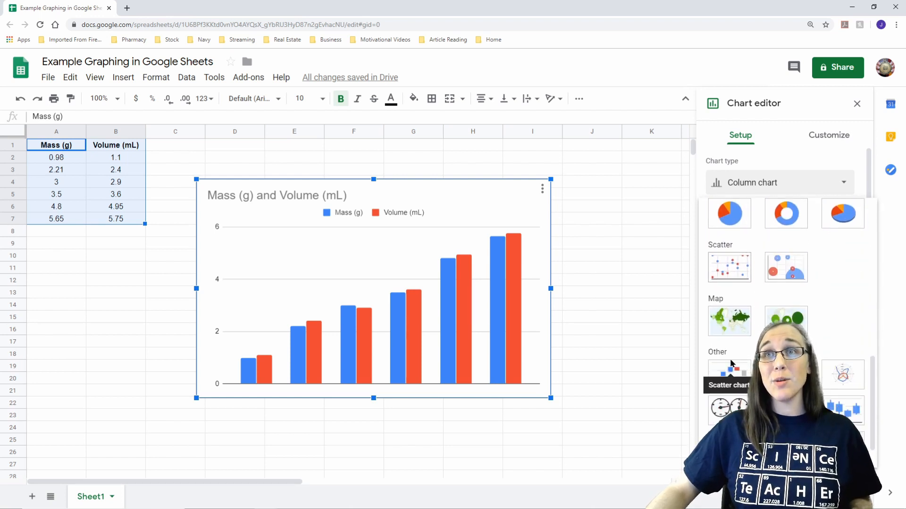
{"action": "scroll", "coordinate": [730, 363], "scroll_direction": "down", "scroll_amount": 1}
{"action": "left_click", "coordinate": [732, 222]}
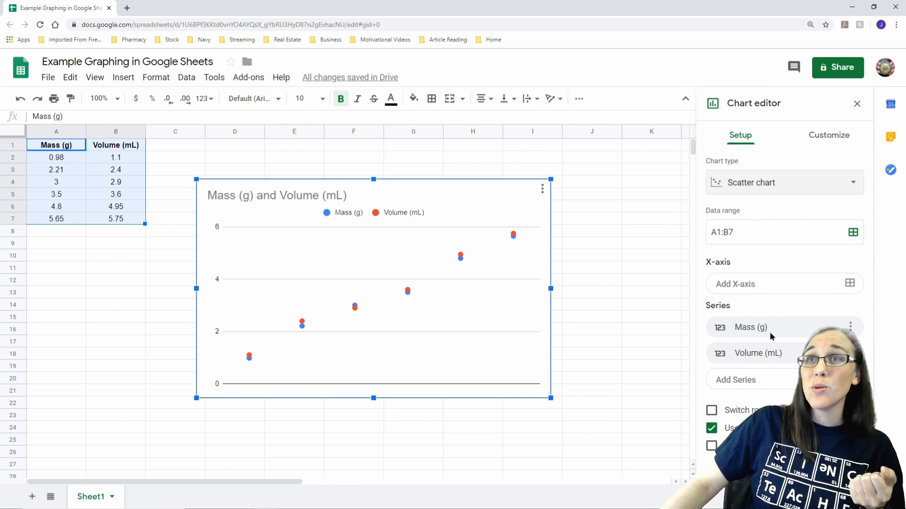
Step: Remove the Mass (g) series from the scatter chart and assign the range A1:A7 as its X-axis
{"action": "left_click", "coordinate": [851, 327]}
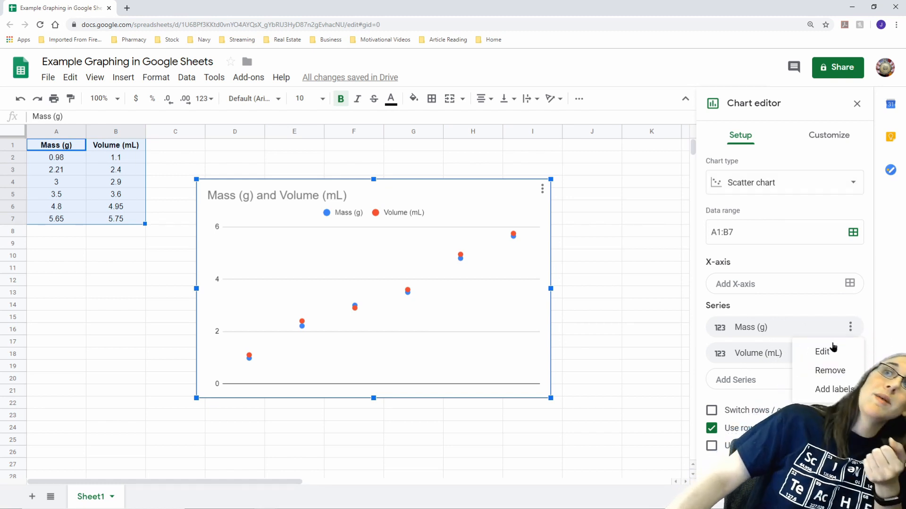
{"action": "left_click", "coordinate": [825, 372]}
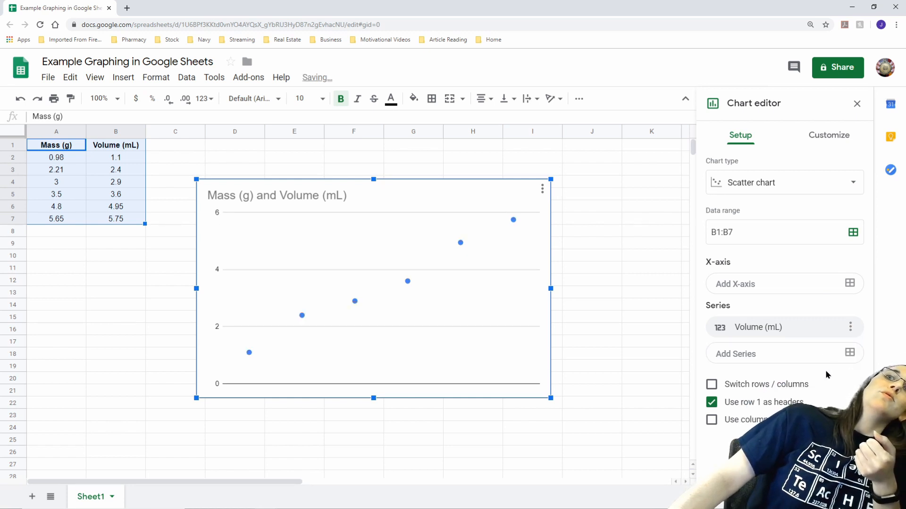
{"action": "left_click", "coordinate": [850, 284]}
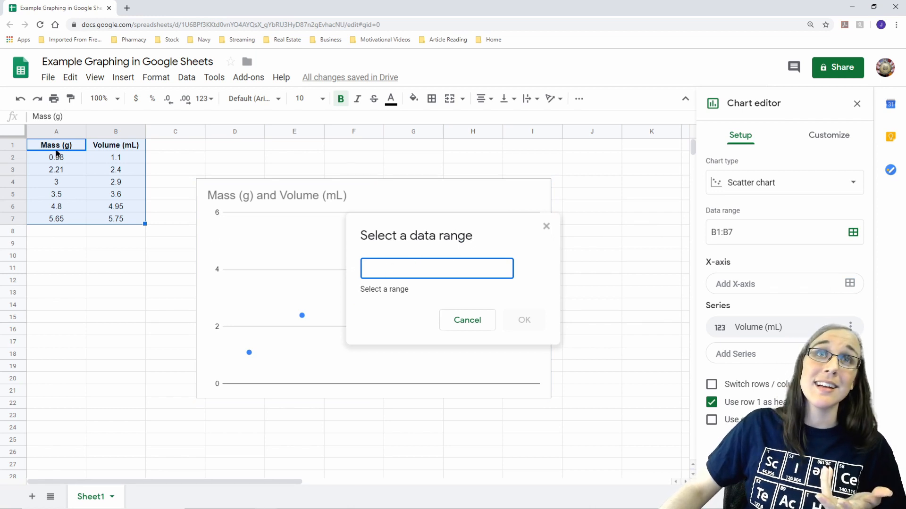
{"action": "left_click_drag", "start_coordinate": [57, 146], "coordinate": [62, 227]}
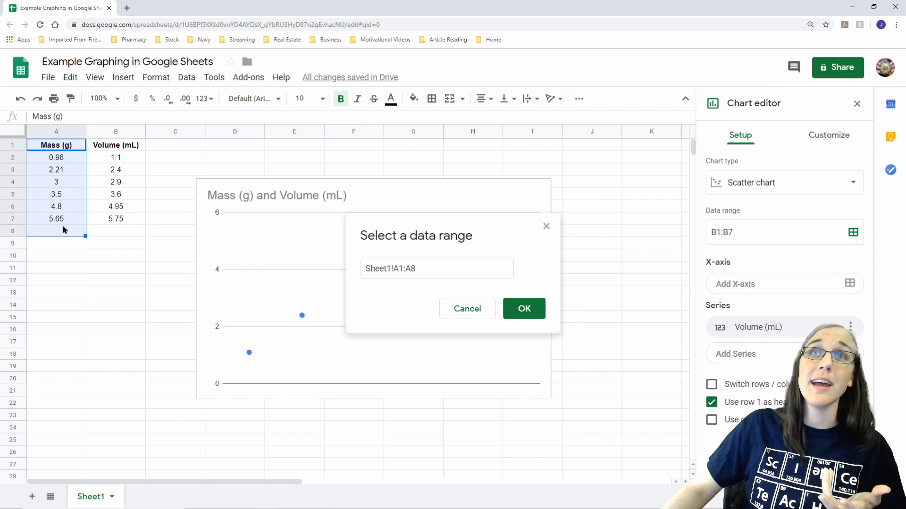
{"action": "left_click_drag", "start_coordinate": [64, 147], "coordinate": [69, 222]}
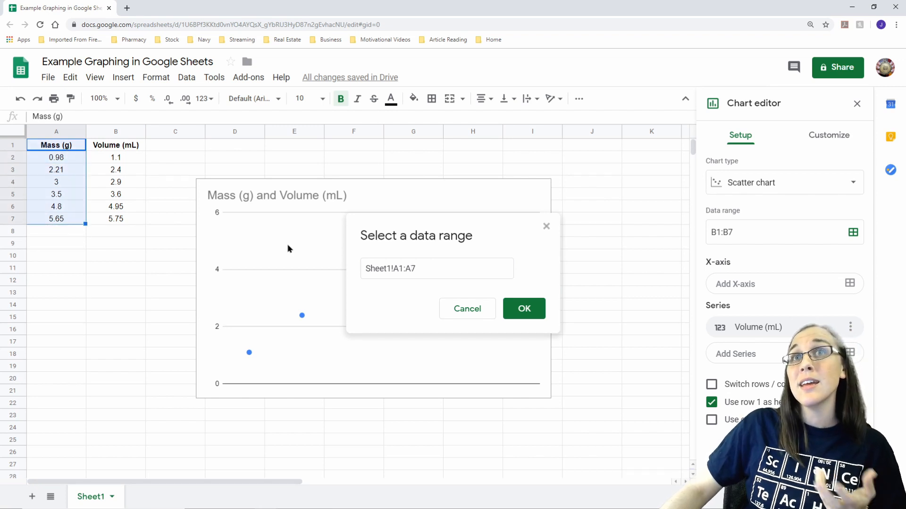
{"action": "left_click", "coordinate": [536, 311]}
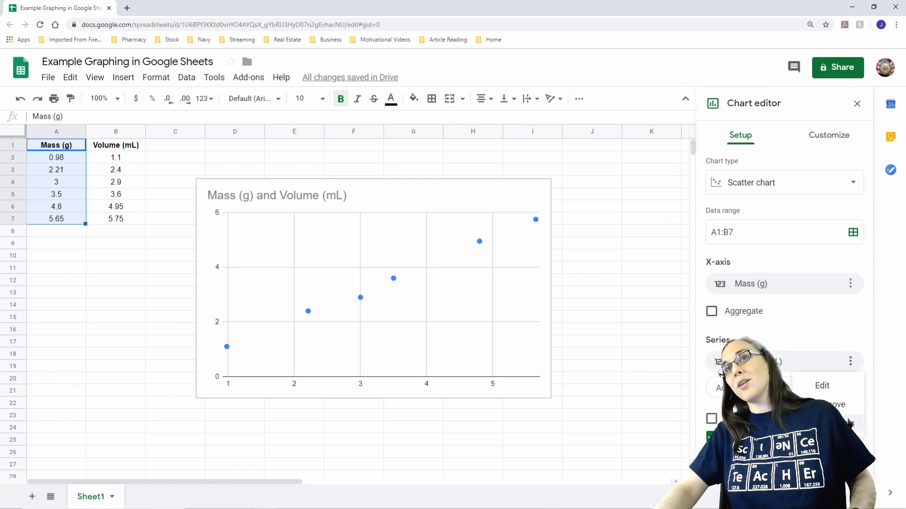
Step: Remove the Volume (mL) series from the scatter chart and assign the range B1:B7 as its X-axis
{"action": "left_click", "coordinate": [843, 406]}
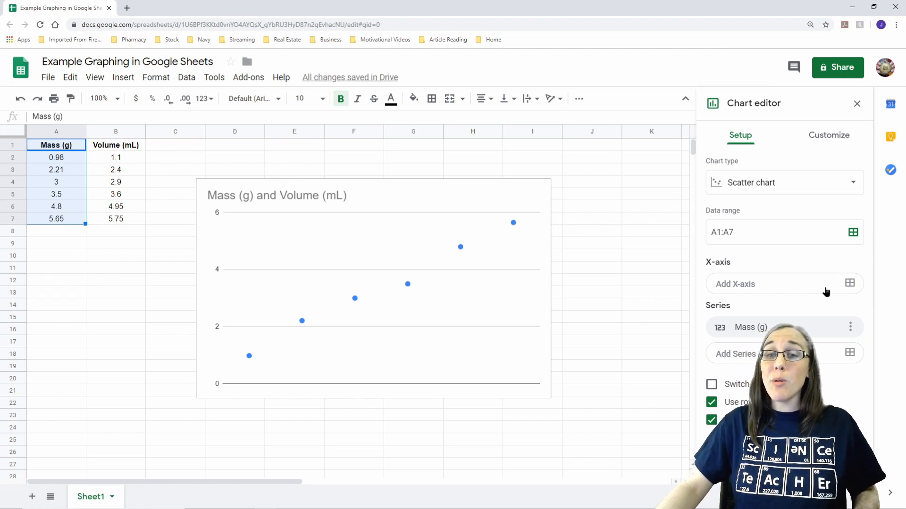
{"action": "left_click", "coordinate": [850, 284]}
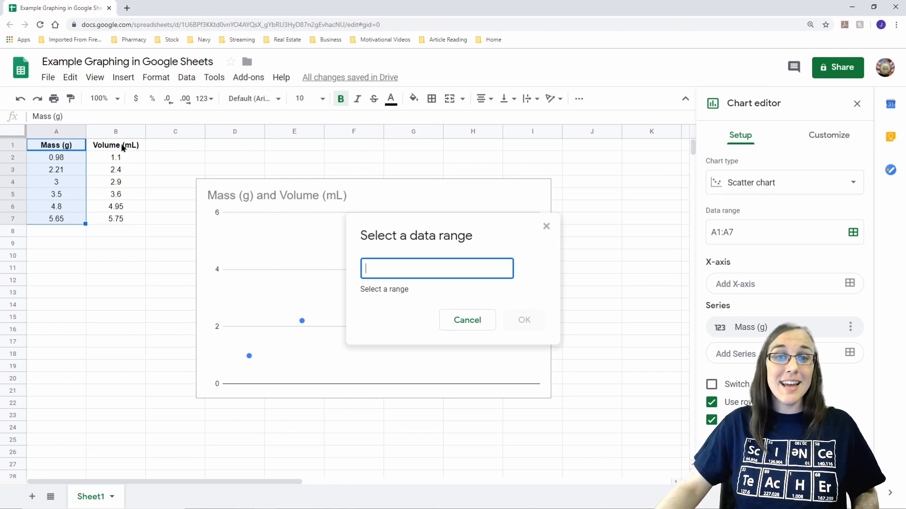
{"action": "left_click_drag", "start_coordinate": [125, 146], "coordinate": [121, 218]}
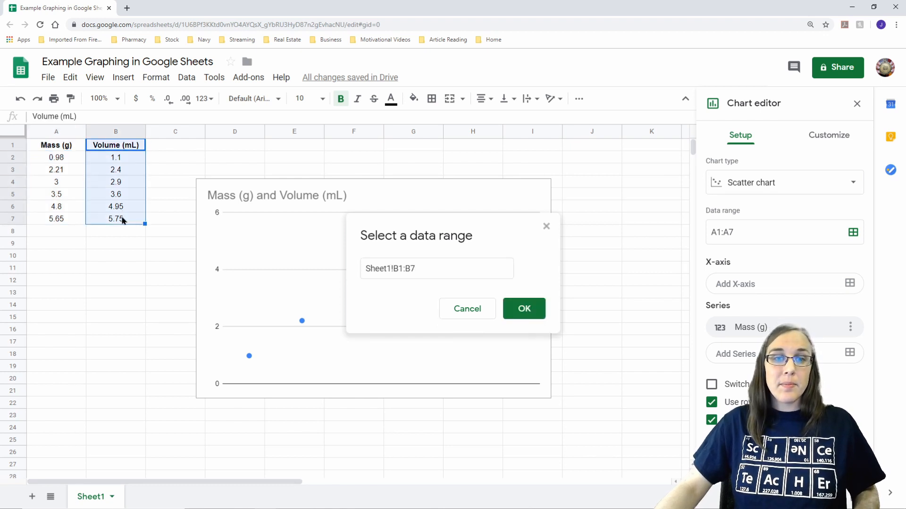
{"action": "left_click", "coordinate": [523, 308]}
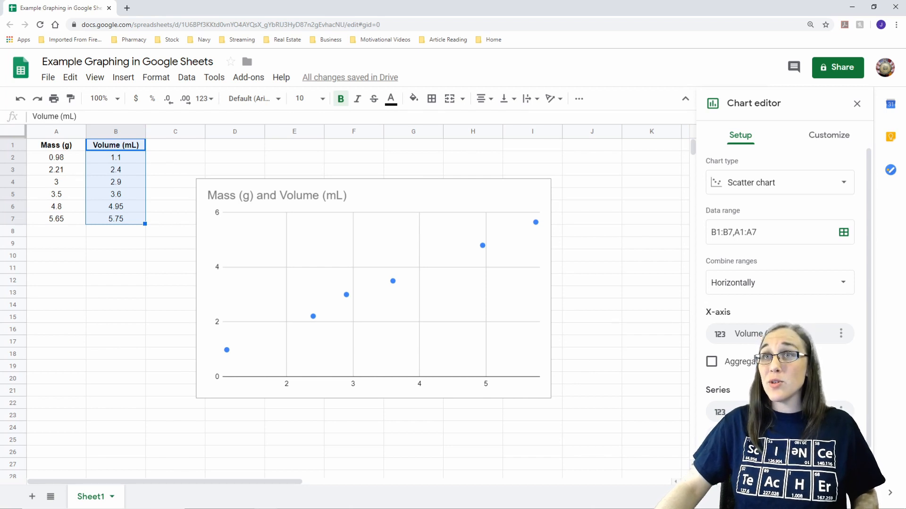
{"action": "scroll", "coordinate": [727, 313], "scroll_direction": "down", "scroll_amount": 2}
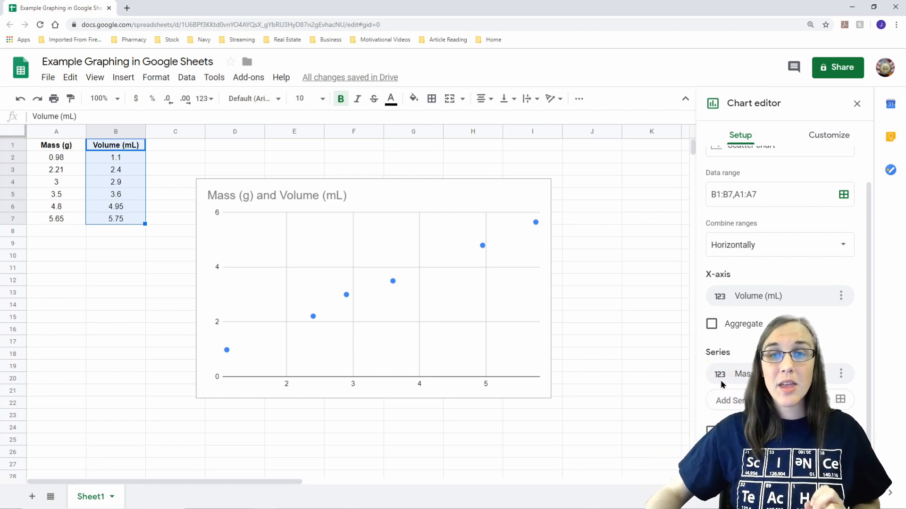
Step: Insert "Graph 1: Density" in front of the existing text of the chart title
{"action": "right_click", "coordinate": [513, 338]}
{"action": "mouse_move", "coordinate": [513, 339]}
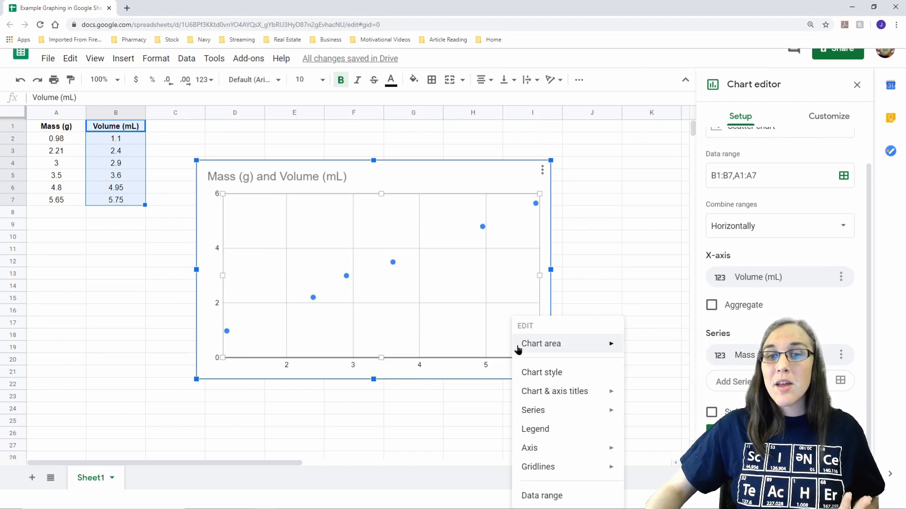
{"action": "mouse_move", "coordinate": [548, 395]}
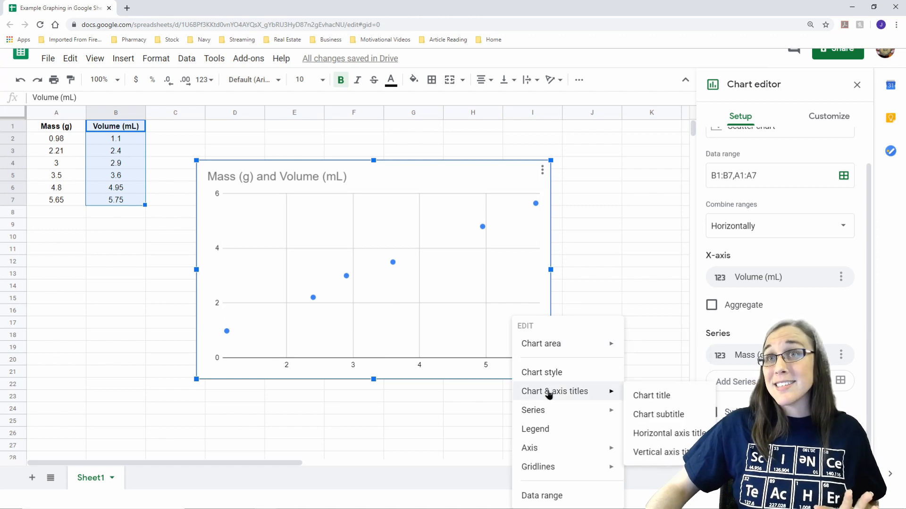
{"action": "left_click", "coordinate": [663, 399]}
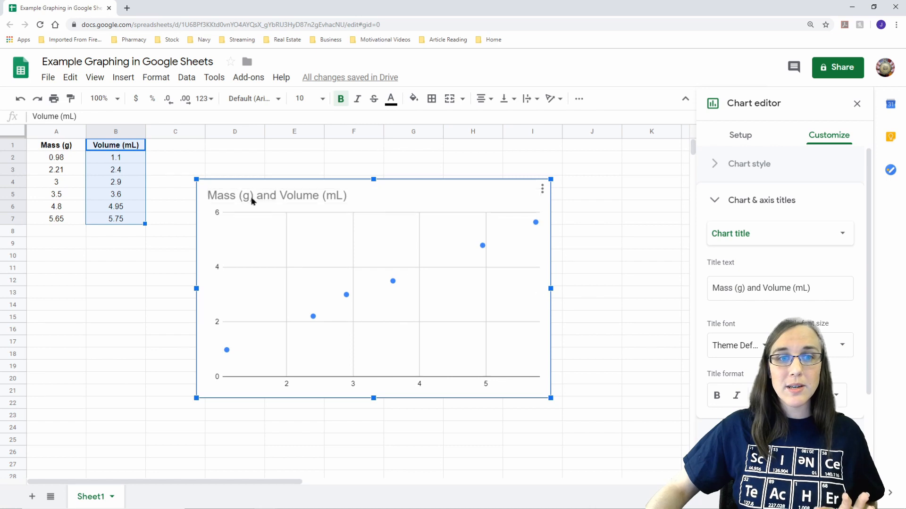
{"action": "left_click", "coordinate": [808, 288]}
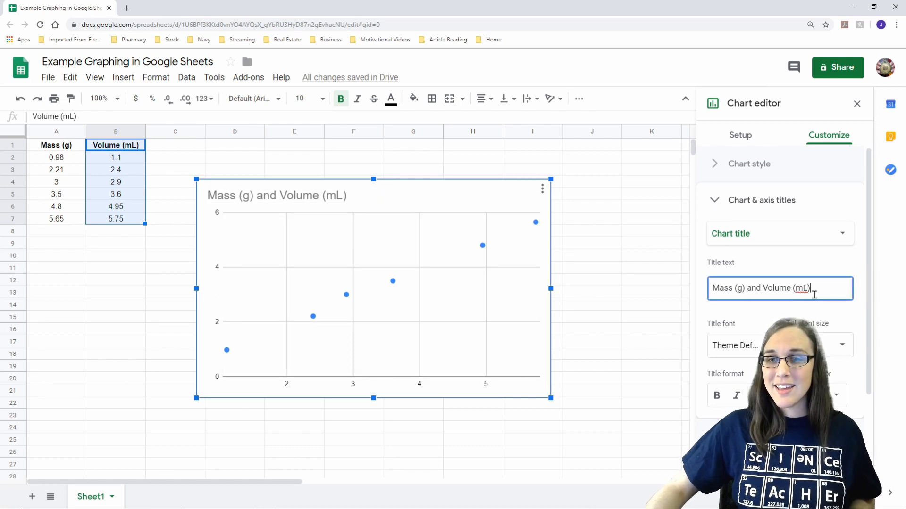
{"action": "left_click_drag", "start_coordinate": [810, 289], "coordinate": [713, 290]}
{"action": "left_click", "coordinate": [716, 290]}
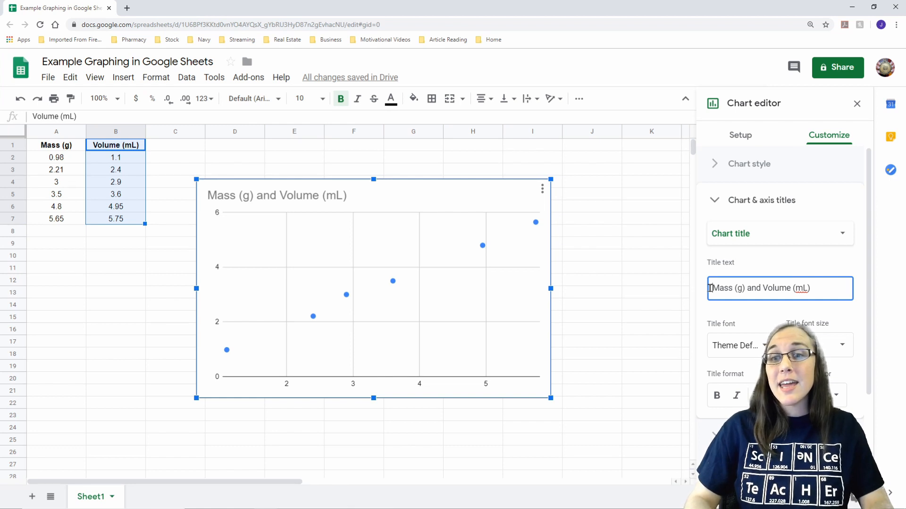
{"action": "type", "text": "Graph 1"}
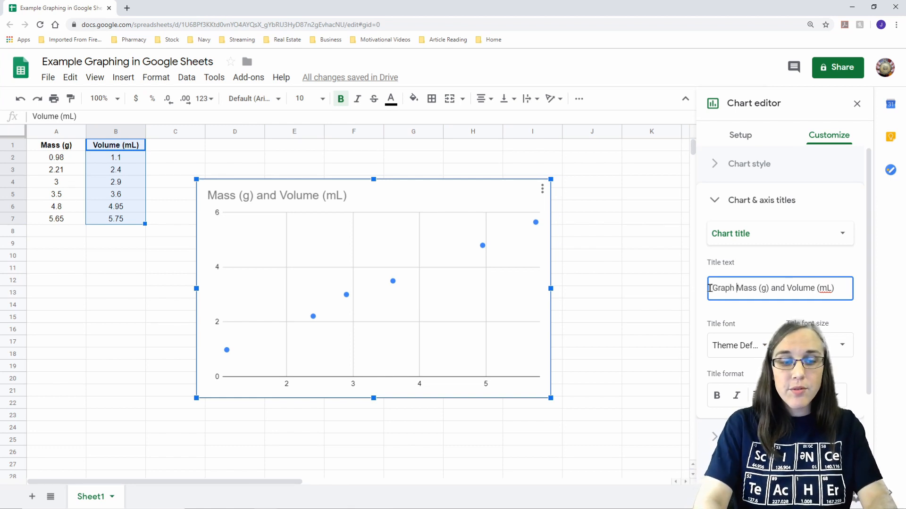
{"action": "type", "text": ":"}
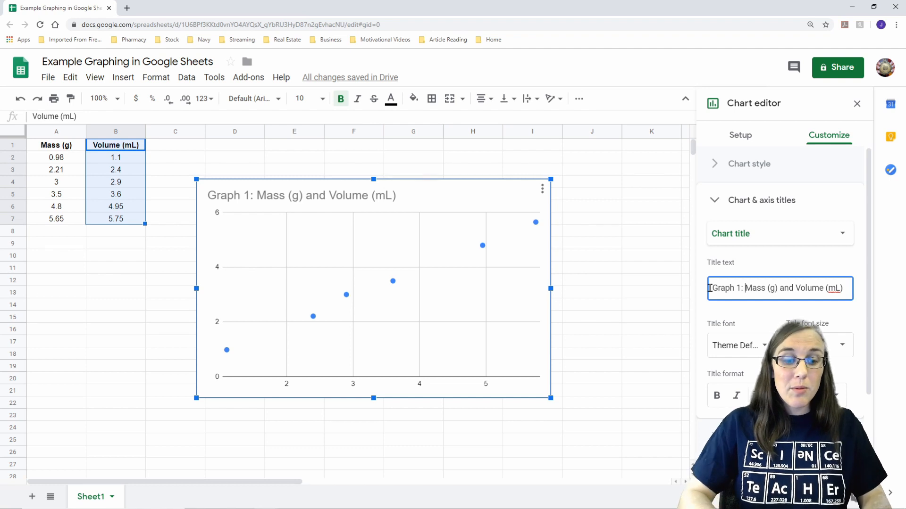
{"action": "type", "text": "Density"}
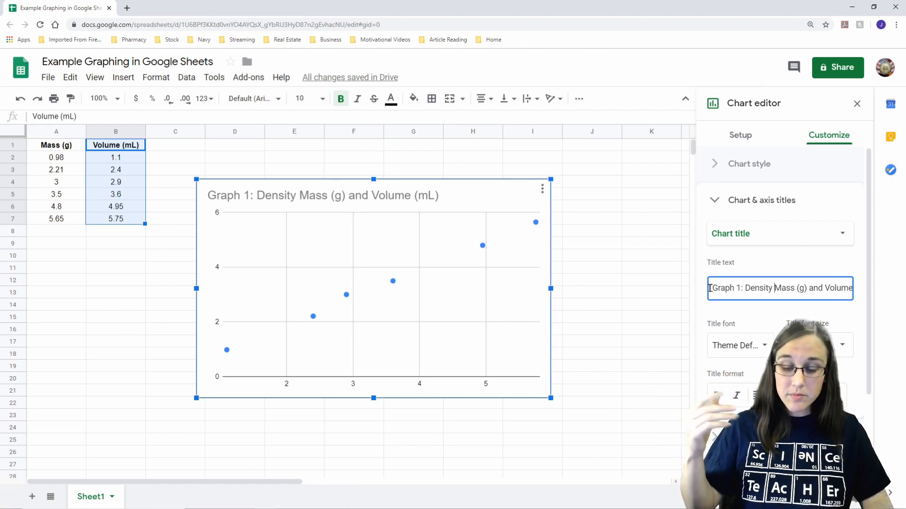
Step: Replace "and" with "vs." between Mass (g) and Volume (mL) in the chart title
{"action": "left_click", "coordinate": [824, 288]}
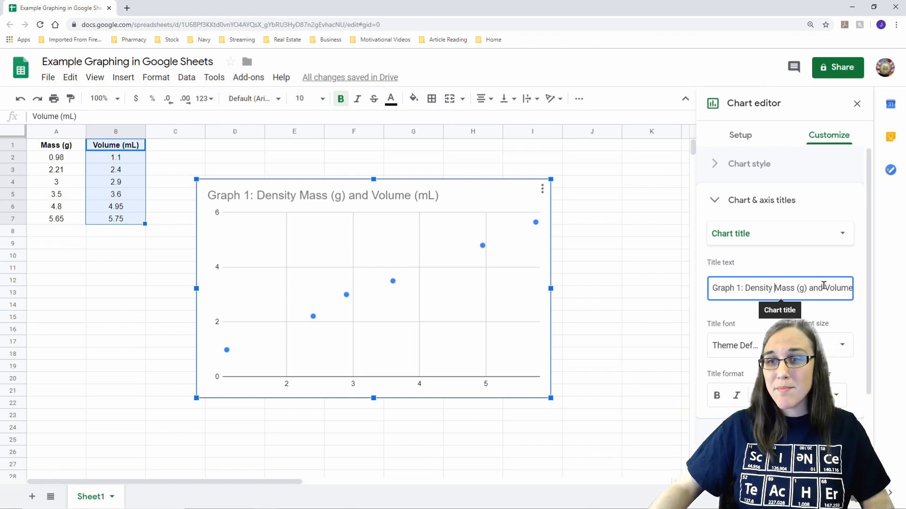
{"action": "key", "text": "BackSpace"}
{"action": "key", "text": "BackSpace"}
{"action": "key", "text": "BackSpace"}
{"action": "key", "text": "BackSpace"}
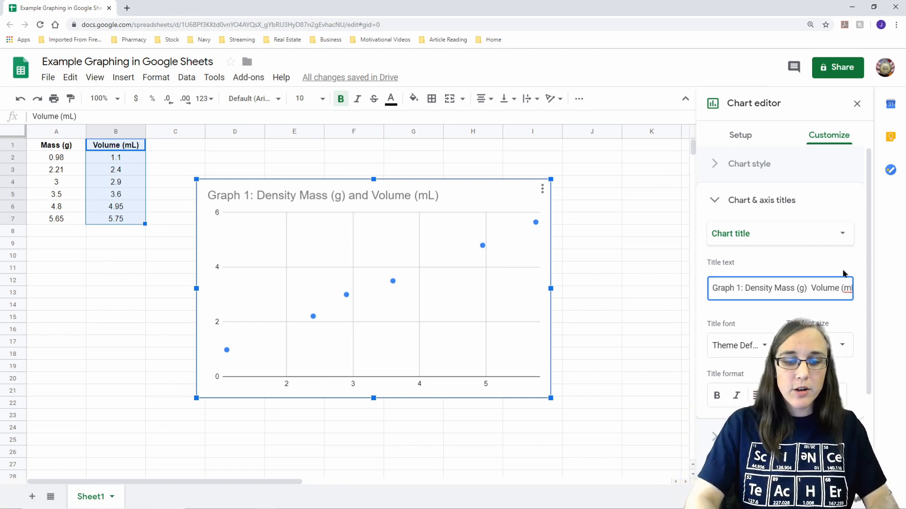
{"action": "type", "text": "vs."}
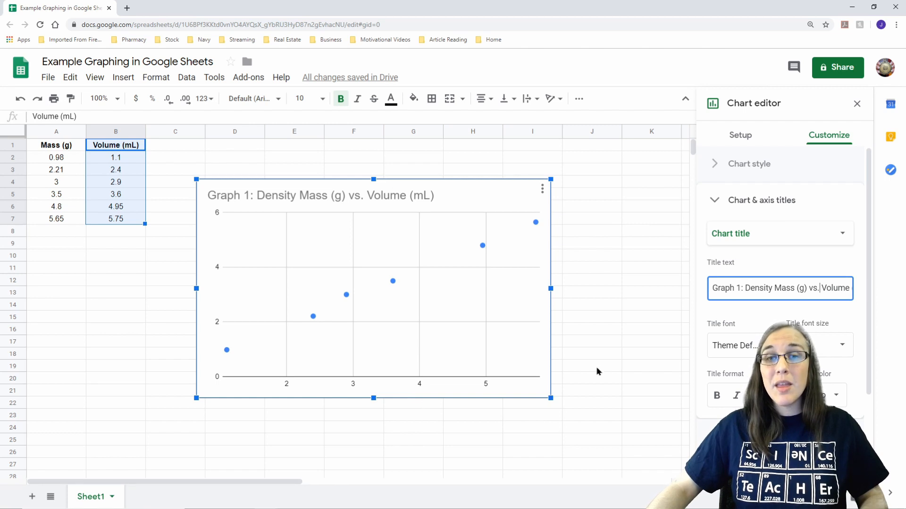
Step: Set the chart's horizontal axis title to "Volume (mL)"
{"action": "right_click", "coordinate": [525, 305]}
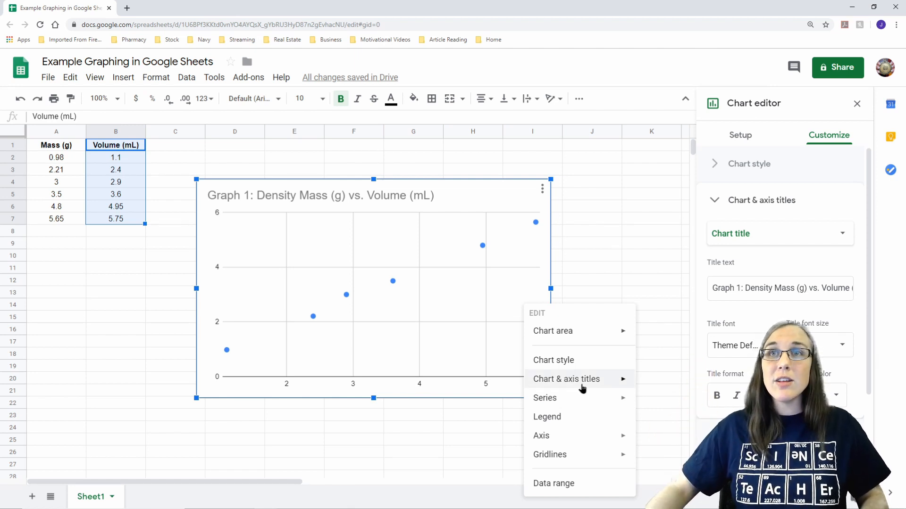
{"action": "mouse_move", "coordinate": [579, 385]}
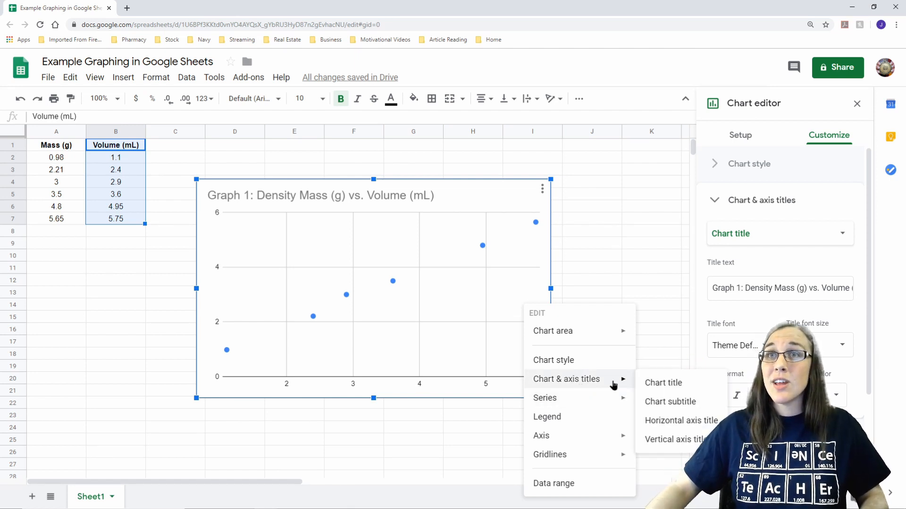
{"action": "left_click", "coordinate": [684, 427]}
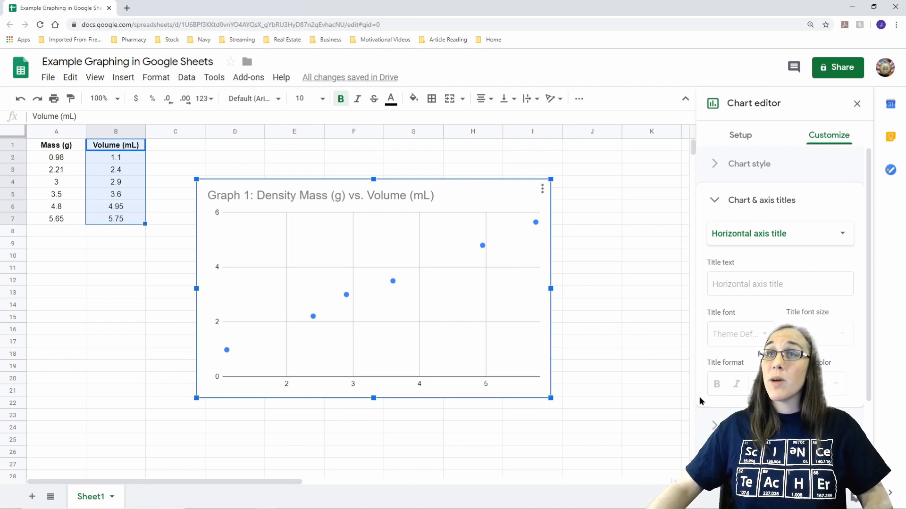
{"action": "left_click", "coordinate": [741, 288]}
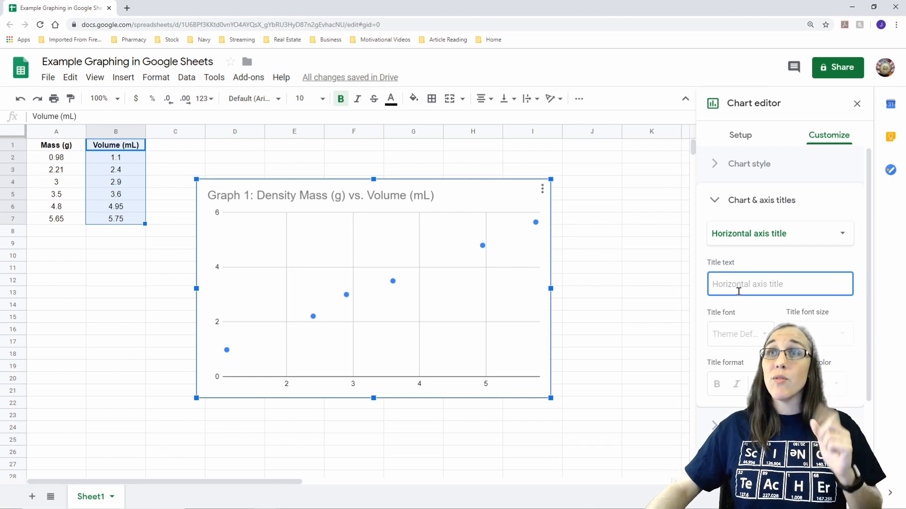
{"action": "type", "text": "Volume"}
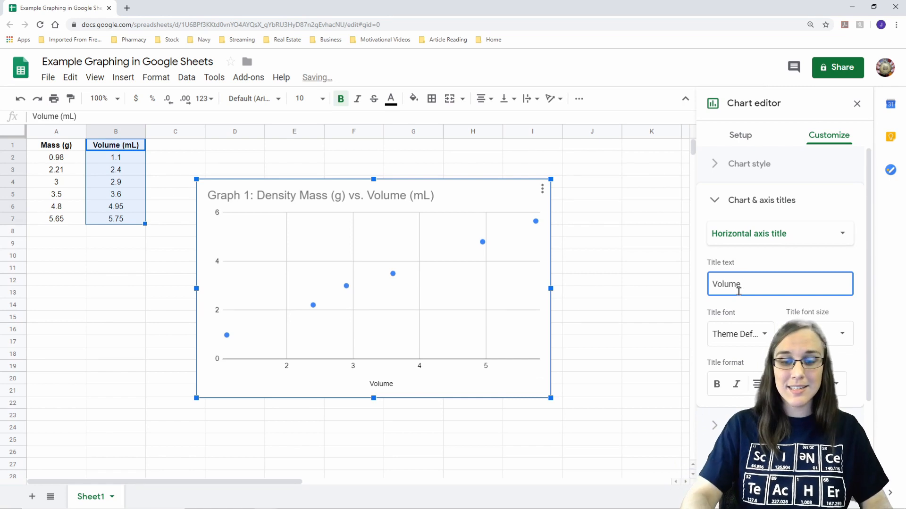
{"action": "type", "text": " (mL)"}
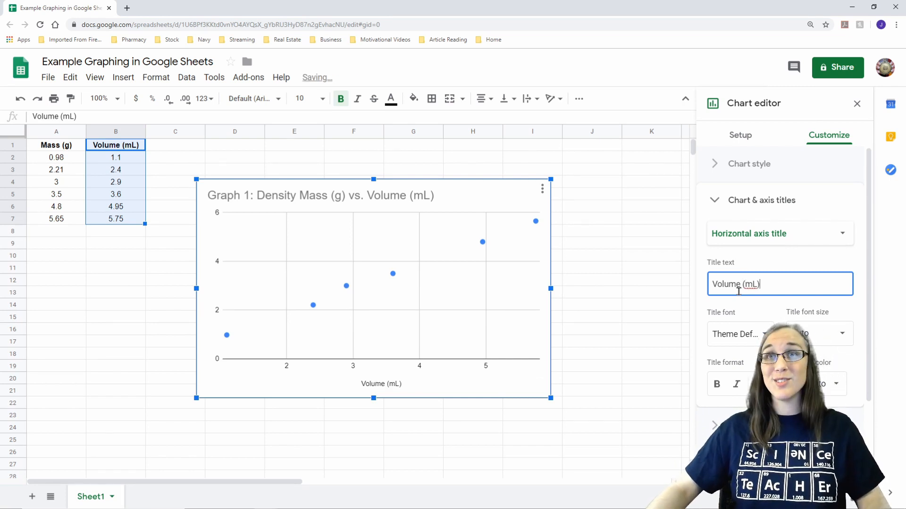
Step: Set the chart's vertical axis title to "Mass (g)" and close the chart editor
{"action": "right_click", "coordinate": [528, 373]}
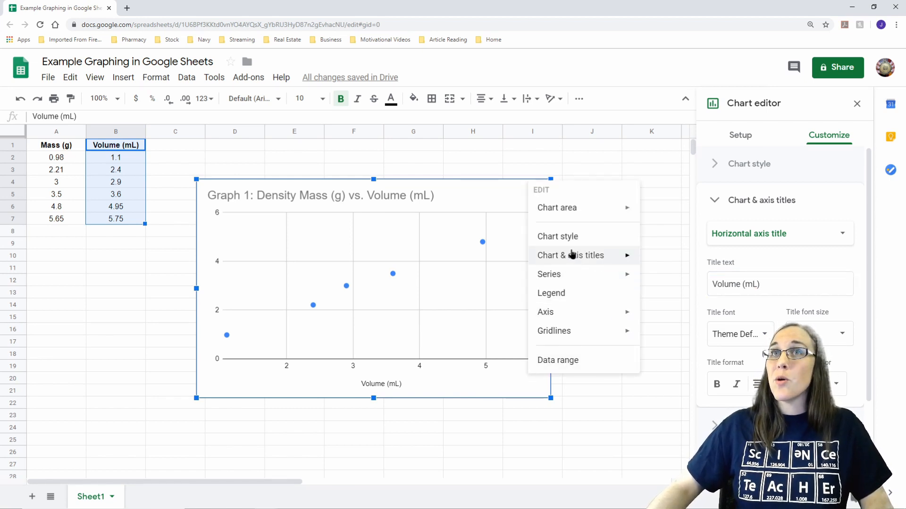
{"action": "mouse_move", "coordinate": [572, 254]}
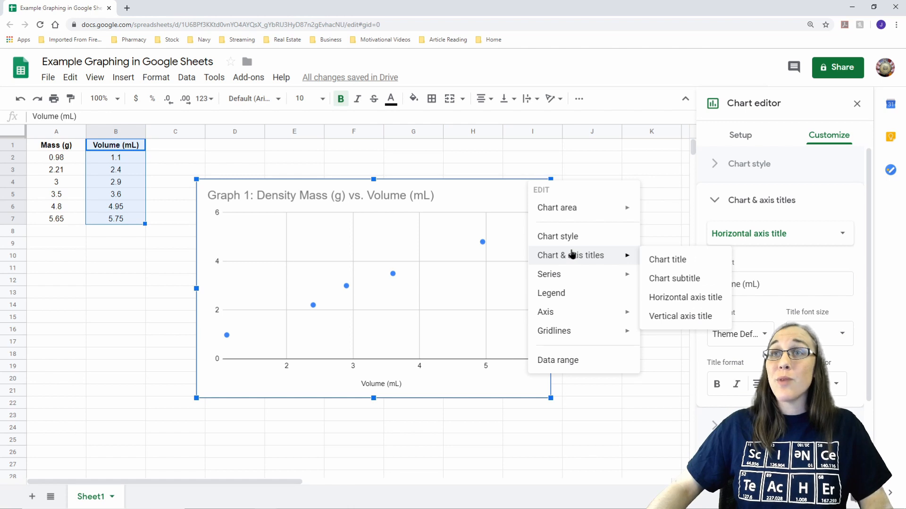
{"action": "left_click", "coordinate": [697, 316]}
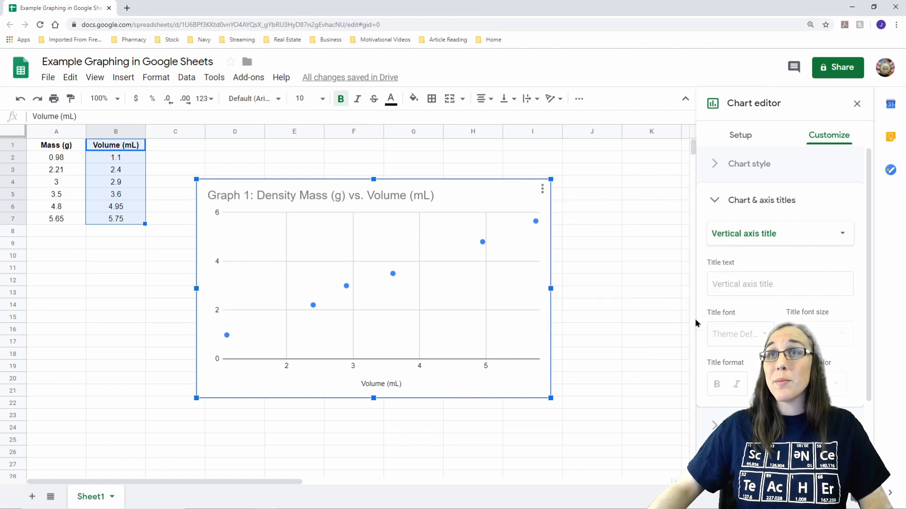
{"action": "left_click", "coordinate": [738, 285]}
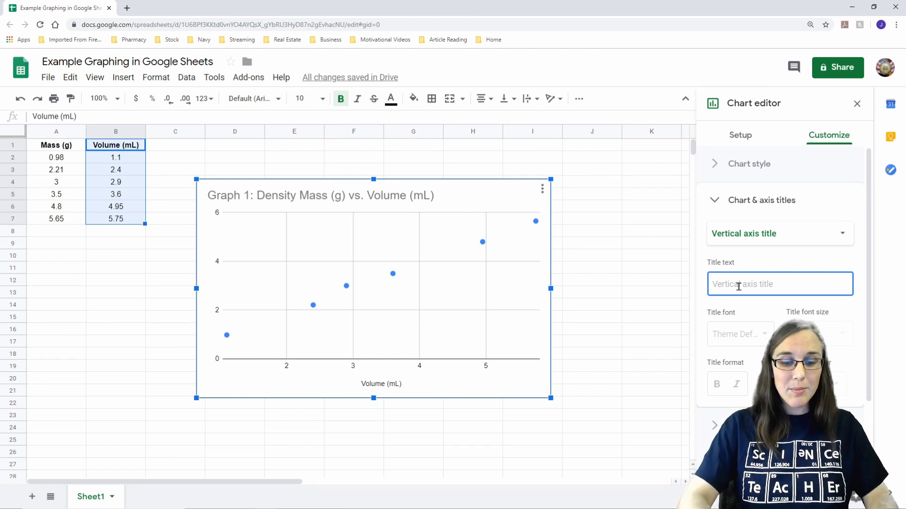
{"action": "type", "text": "Mass "}
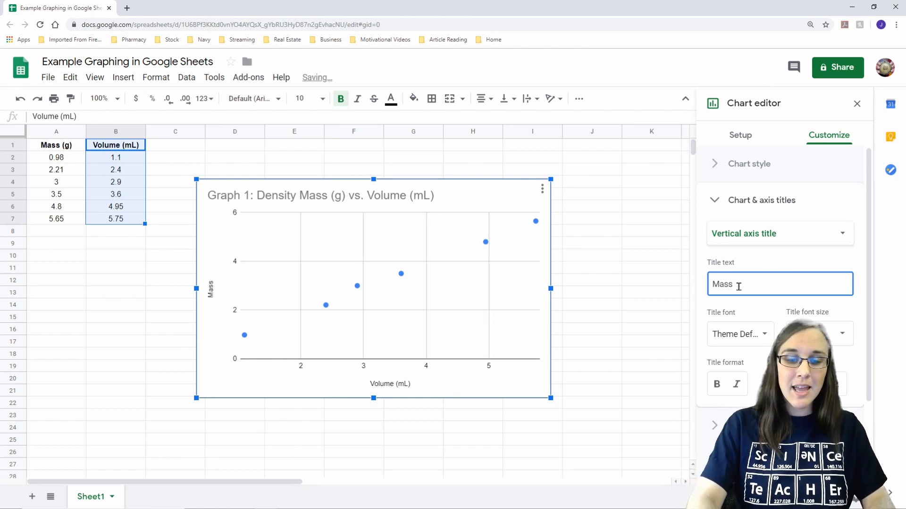
{"action": "type", "text": "(g)"}
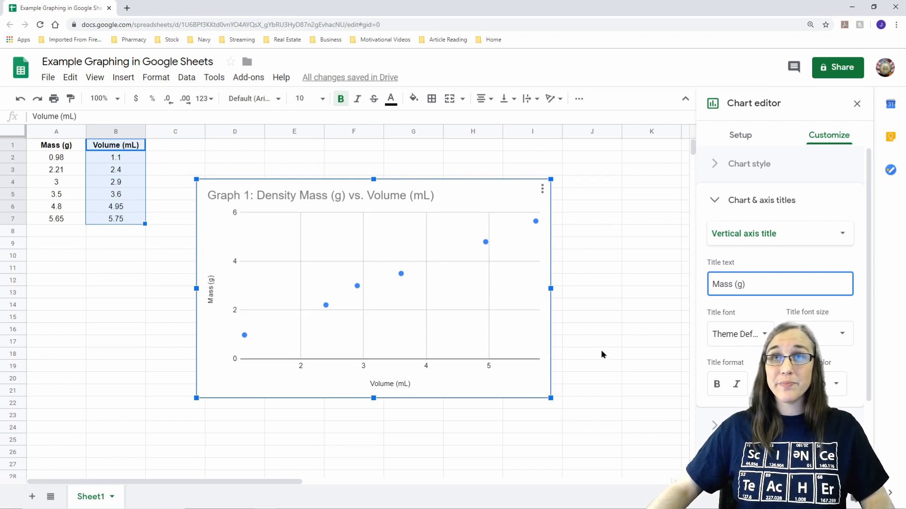
{"action": "left_click", "coordinate": [607, 326]}
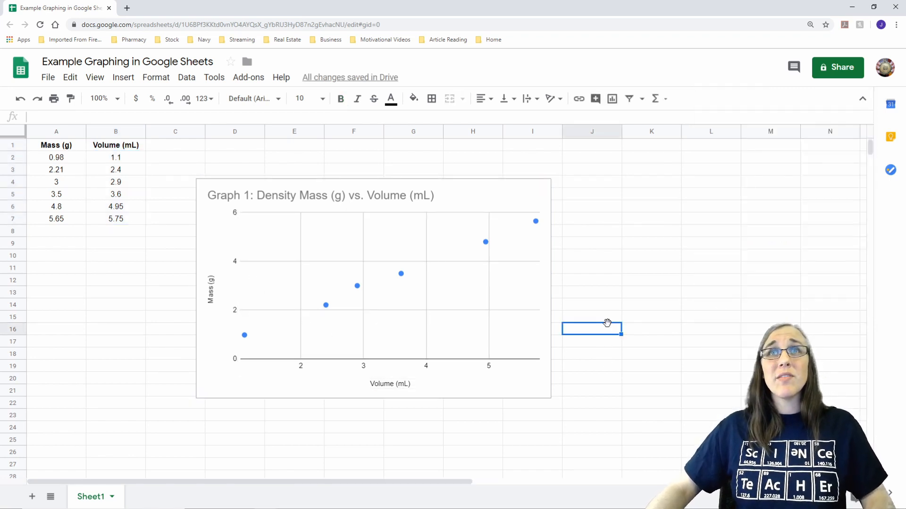
Step: Open the Mass (g) series settings from the chart's data points and add a linear trendline to the series
{"action": "left_click", "coordinate": [540, 391]}
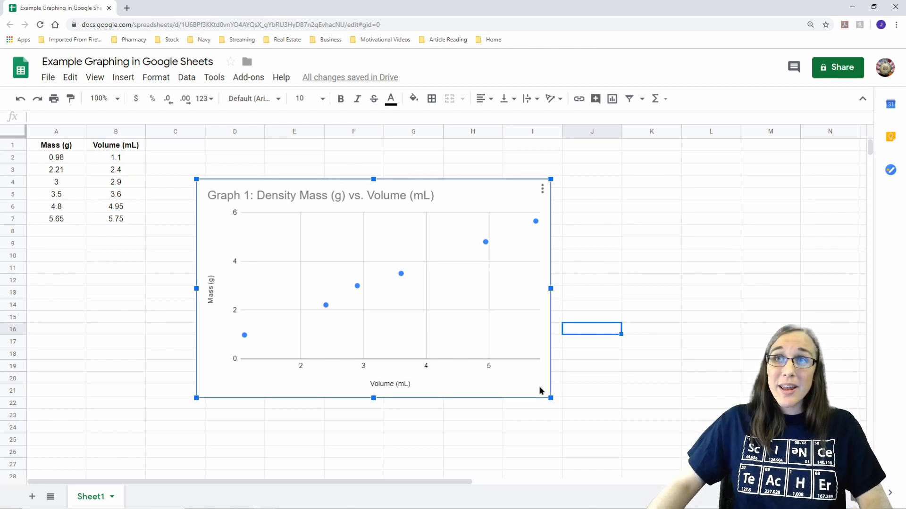
{"action": "key", "text": "Escape"}
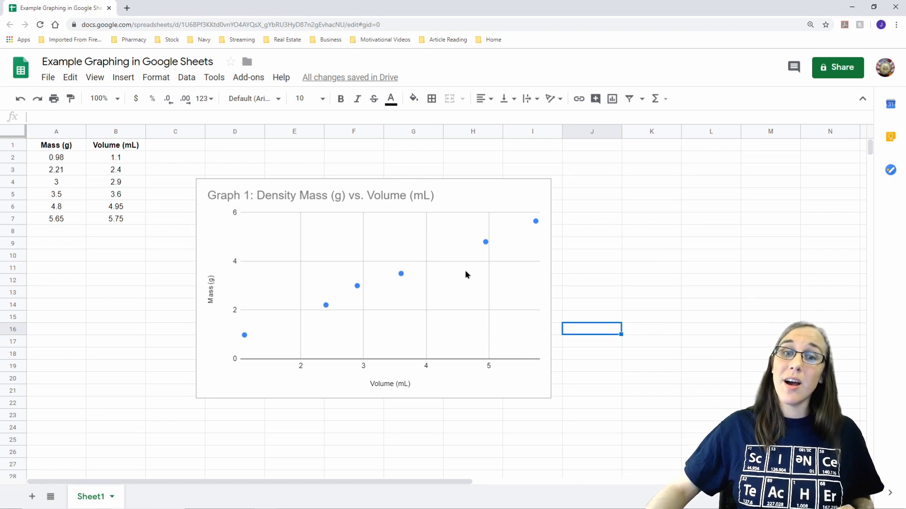
{"action": "left_click", "coordinate": [402, 277]}
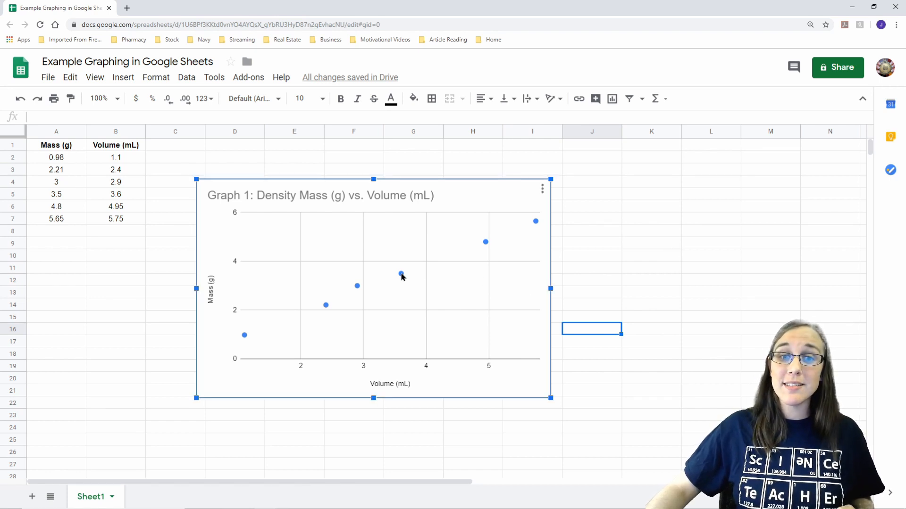
{"action": "mouse_move", "coordinate": [402, 276]}
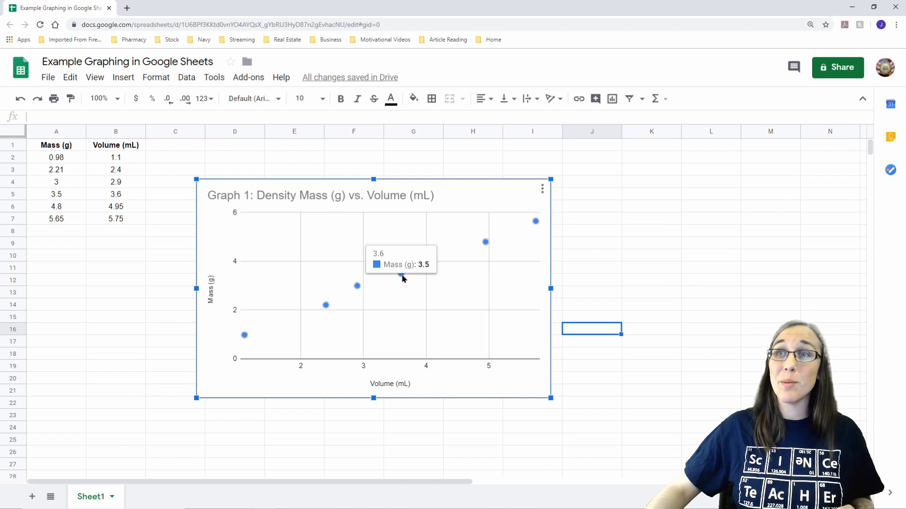
{"action": "double_click", "coordinate": [402, 278]}
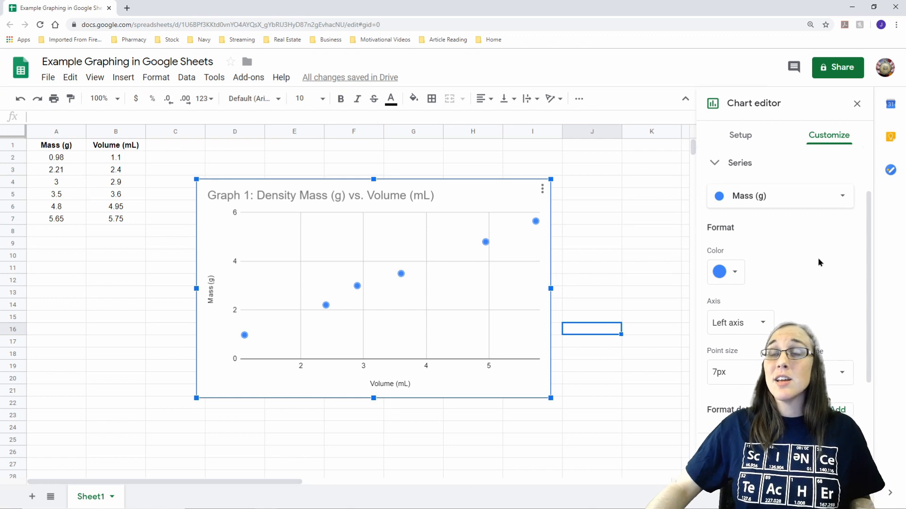
{"action": "scroll", "coordinate": [818, 260], "scroll_direction": "down", "scroll_amount": 4}
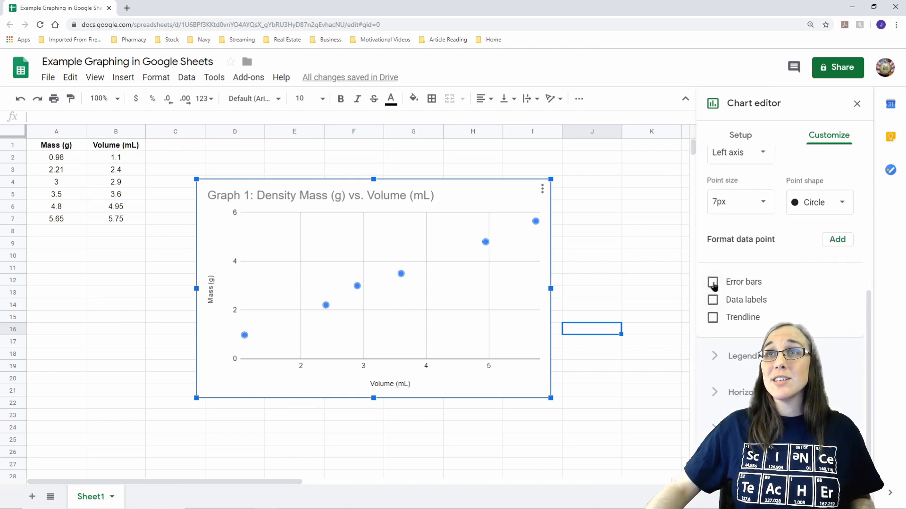
{"action": "left_click", "coordinate": [713, 318]}
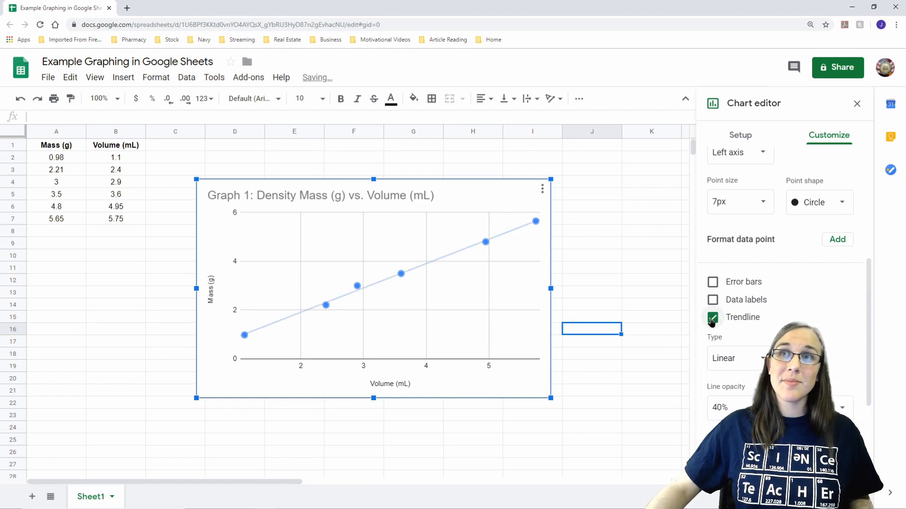
Step: Show the trendline's R² value and set the trendline label to Use Equation
{"action": "scroll", "coordinate": [714, 318], "scroll_direction": "down", "scroll_amount": 3}
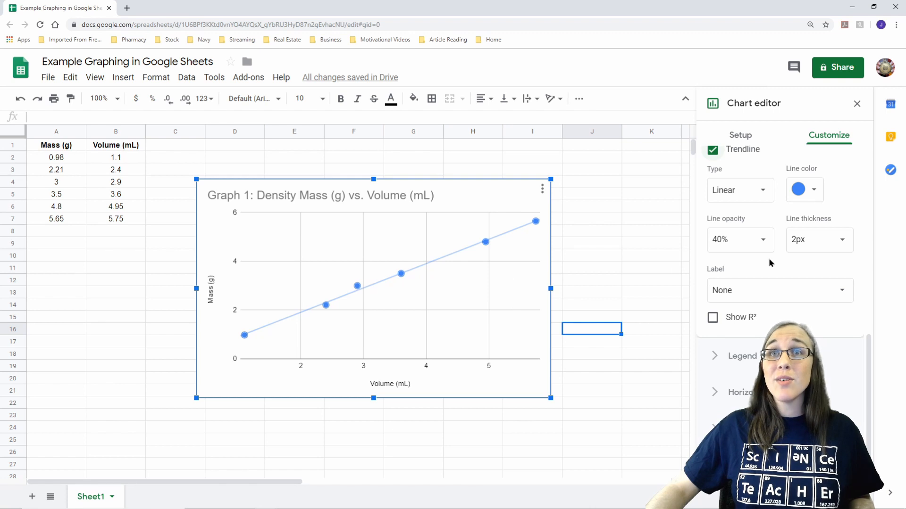
{"action": "left_click", "coordinate": [712, 319]}
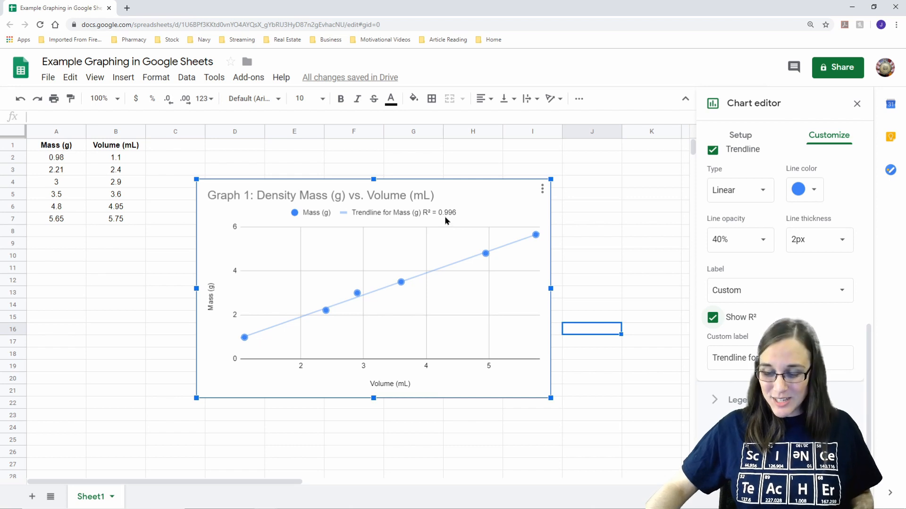
{"action": "scroll", "coordinate": [821, 278], "scroll_direction": "down", "scroll_amount": 1}
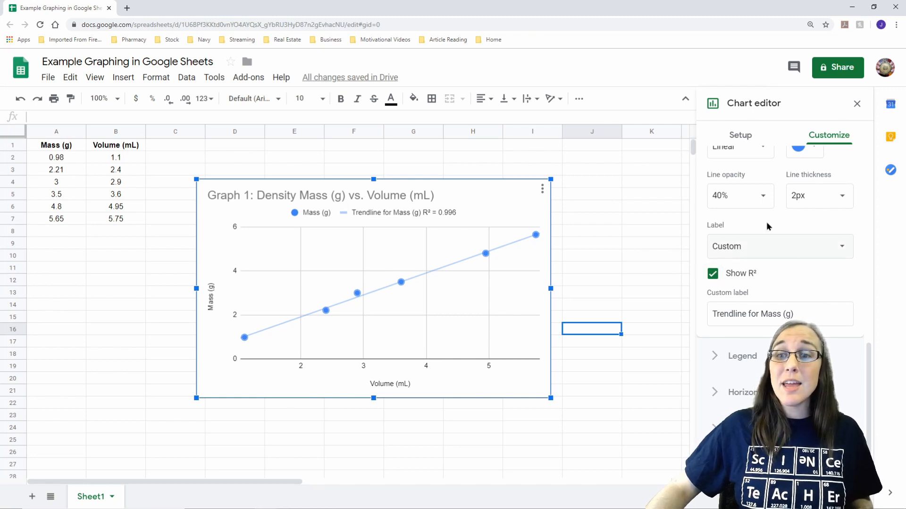
{"action": "left_click", "coordinate": [747, 246]}
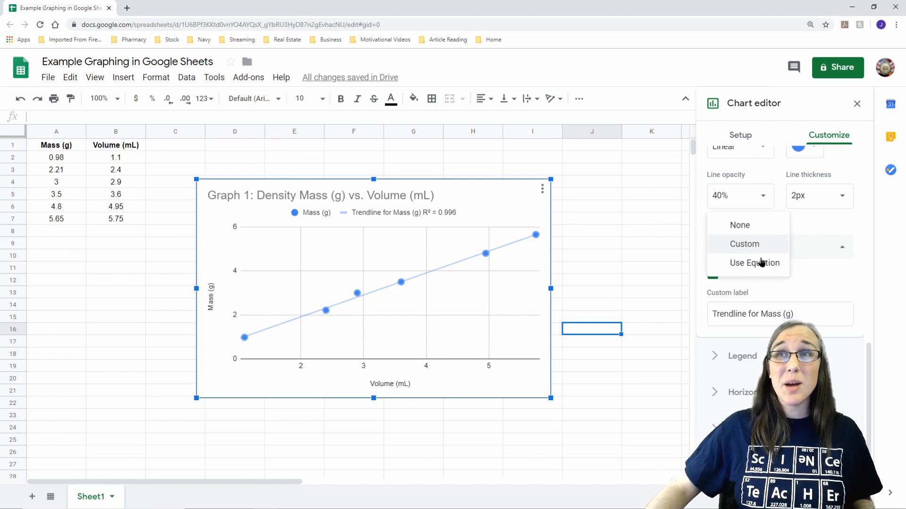
{"action": "left_click", "coordinate": [762, 264]}
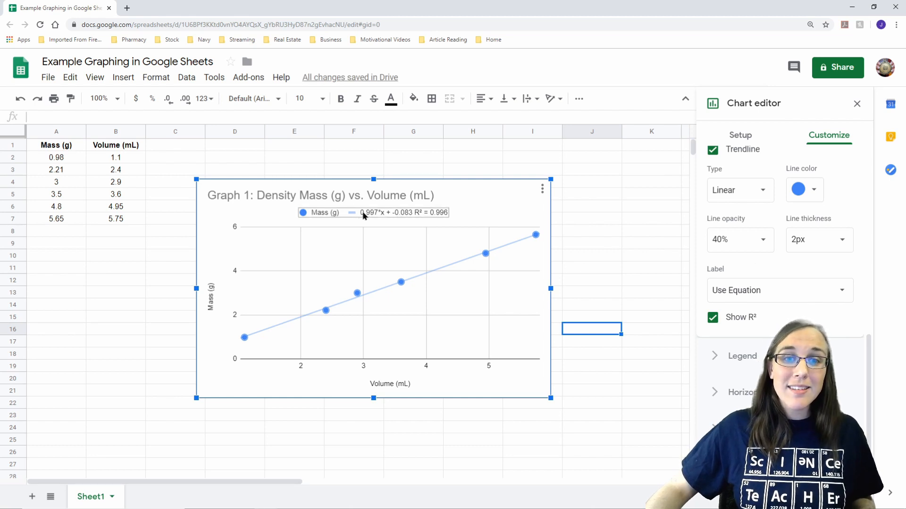
{"action": "left_click_drag", "start_coordinate": [363, 214], "coordinate": [372, 214]}
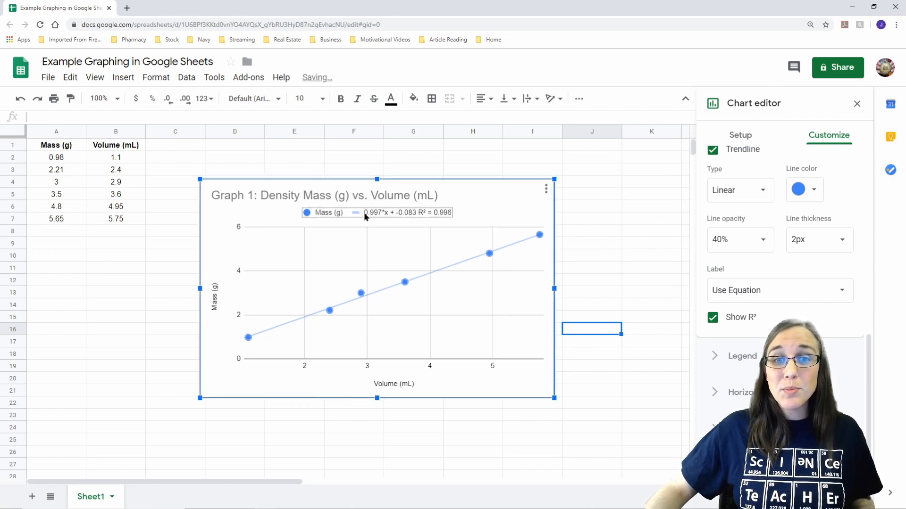